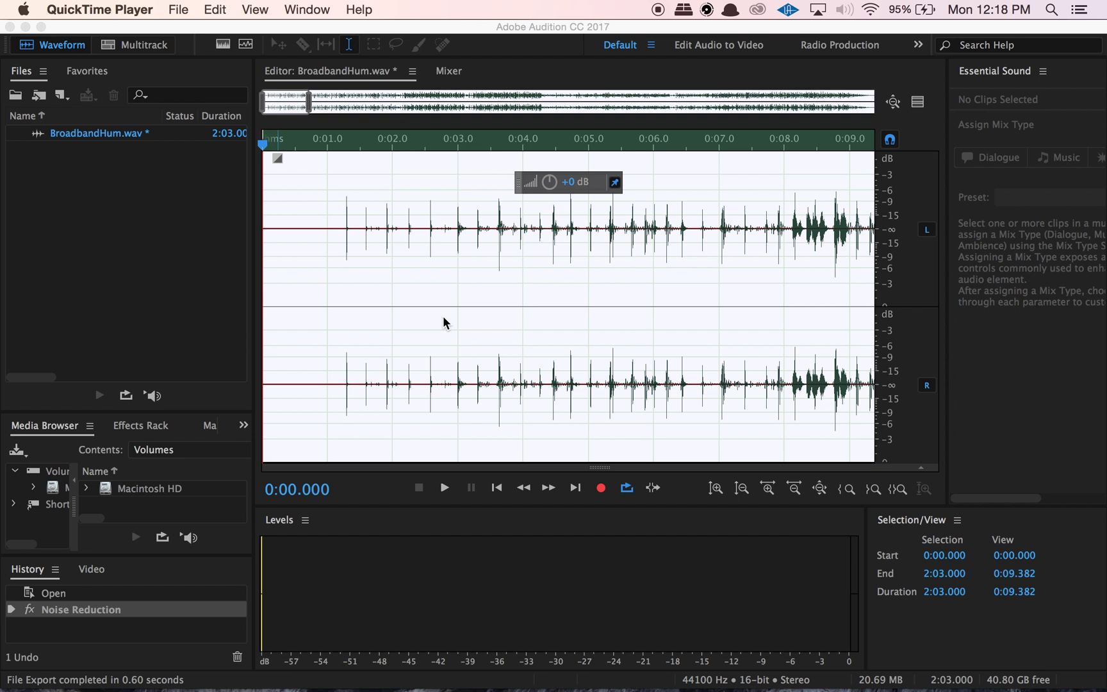
Activate the Audition window showing the noise-reduced BroadbandHum.wav waveform.
left_click(415, 31)
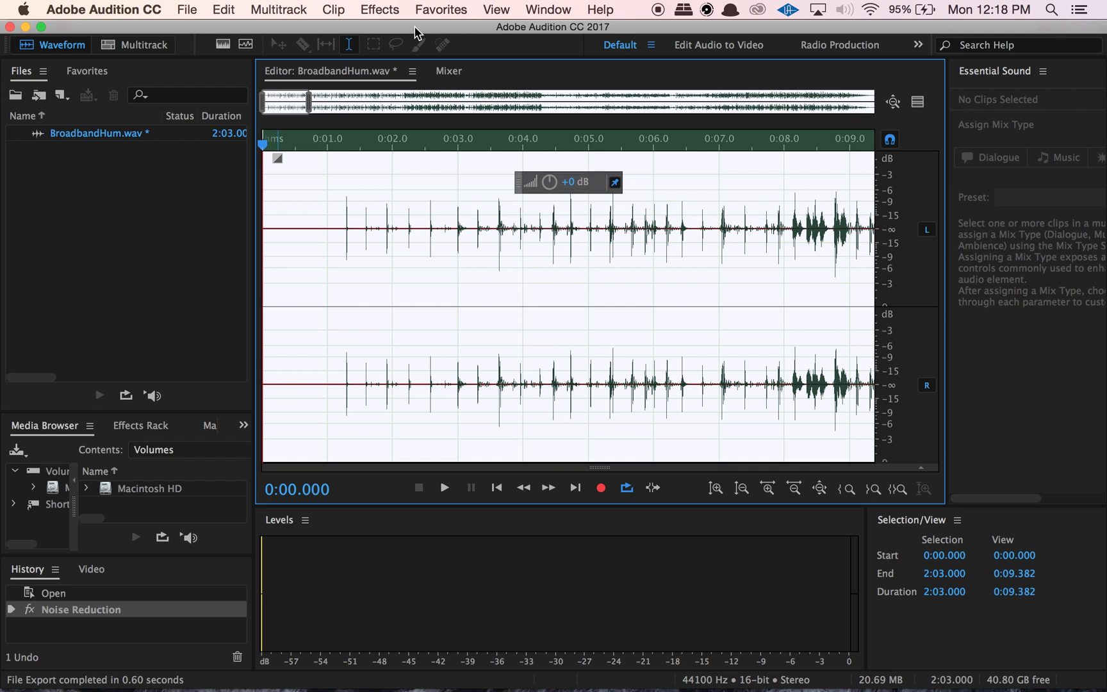
Drag-select from 0 to 1.159 seconds at the start of BroadbandHum.wav.
left_click_drag(338, 229, 238, 241)
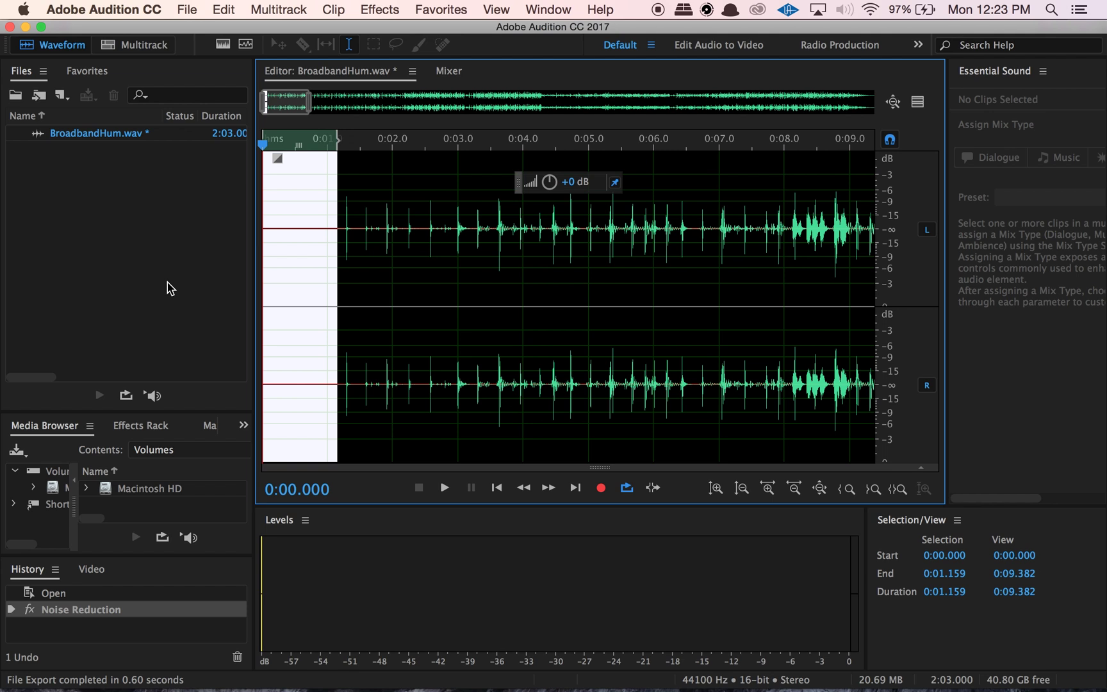
left_click(389, 8)
mouse_move(512, 294)
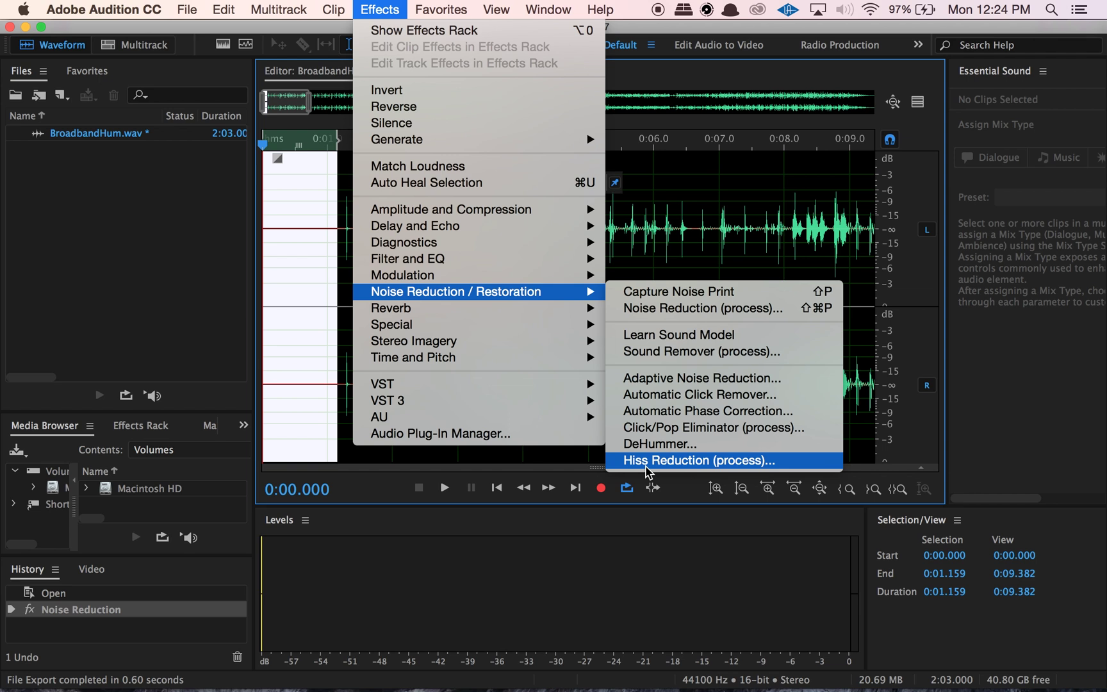
left_click(620, 559)
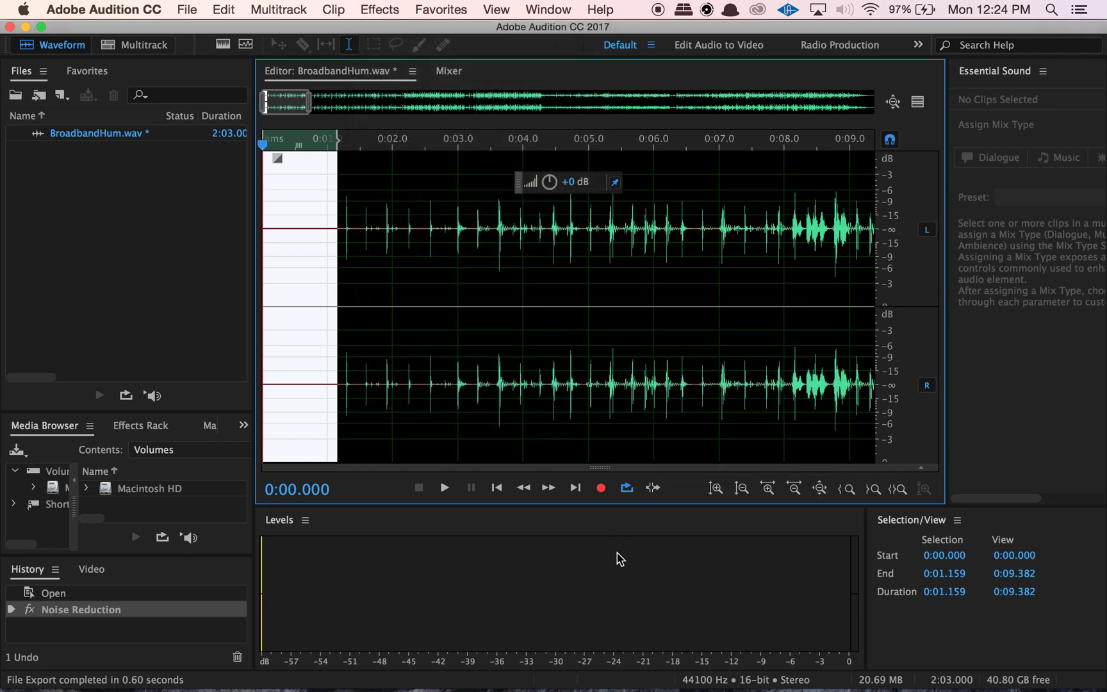
Import Hiss.wav with Cmd+I and open it in the waveform editor.
key("super+i")
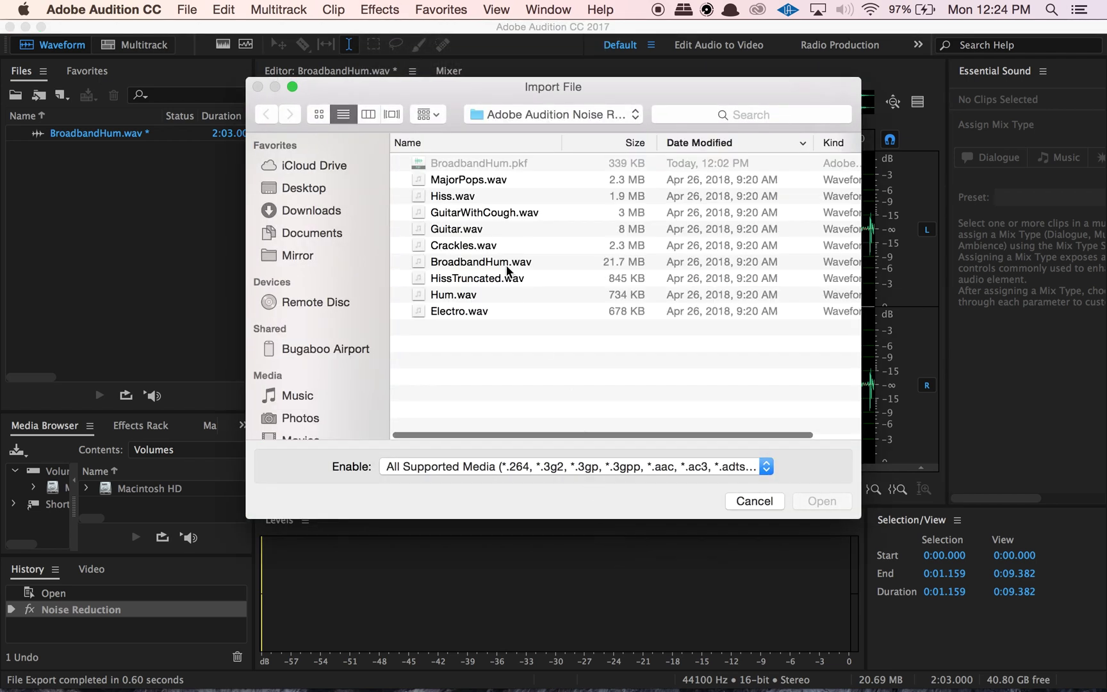
left_click(469, 199)
double_click(470, 196)
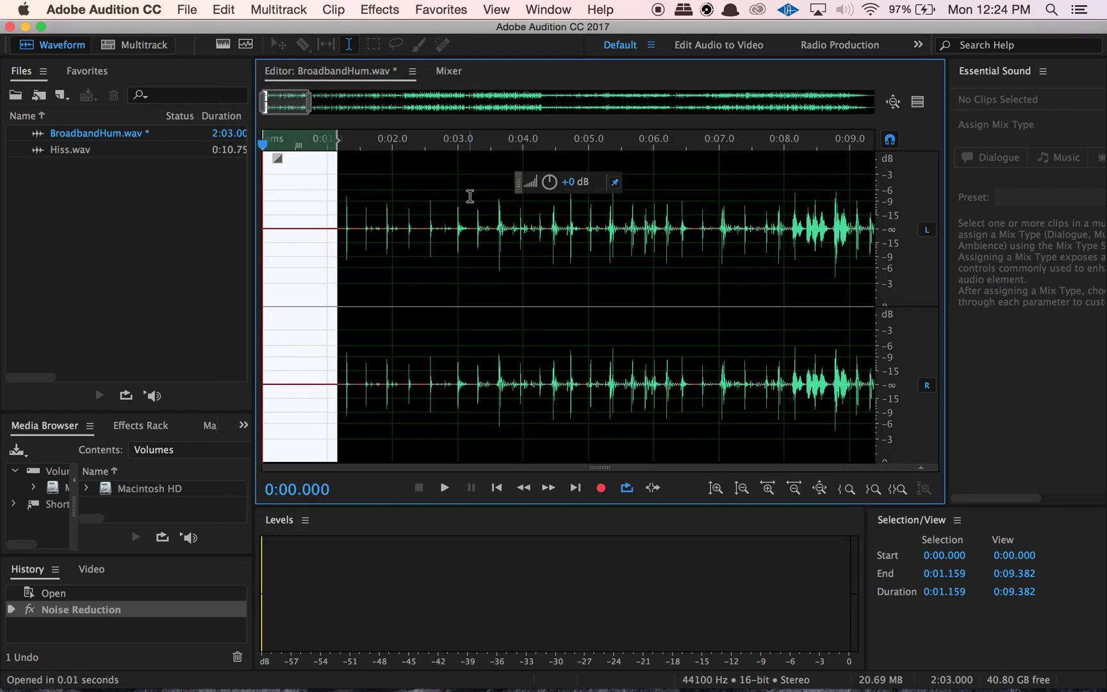
left_click(162, 154)
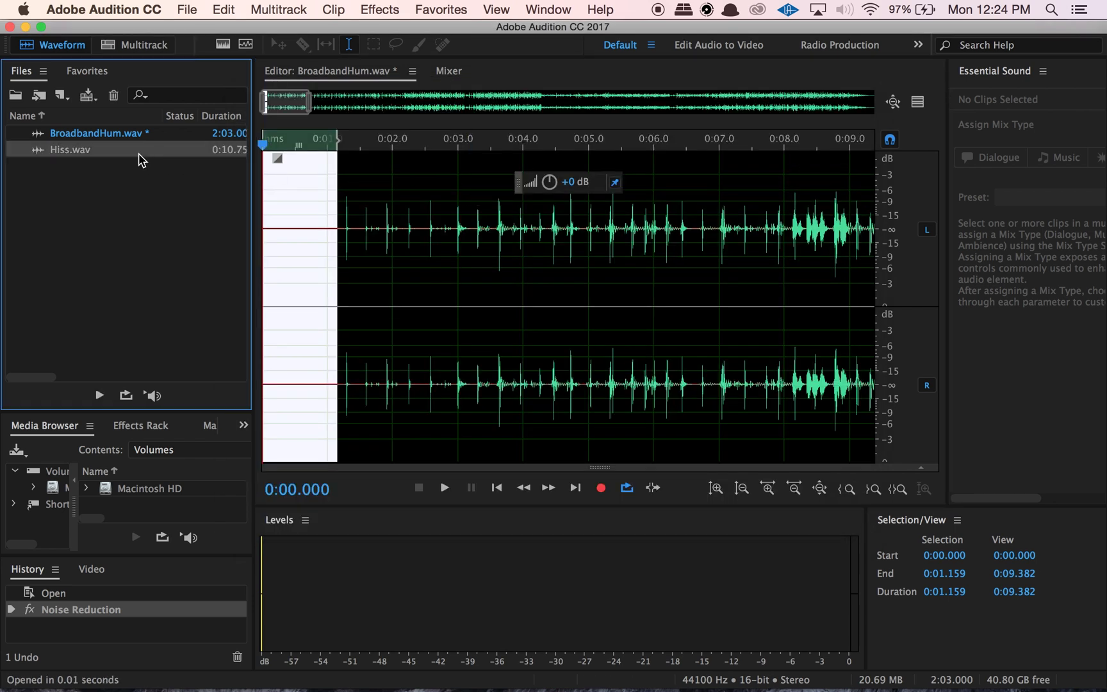
double_click(99, 152)
Select the hiss-only opening from 0 to 2.379 s and play it back.
left_click(316, 212)
left_click_drag(397, 222, 183, 247)
key("space")
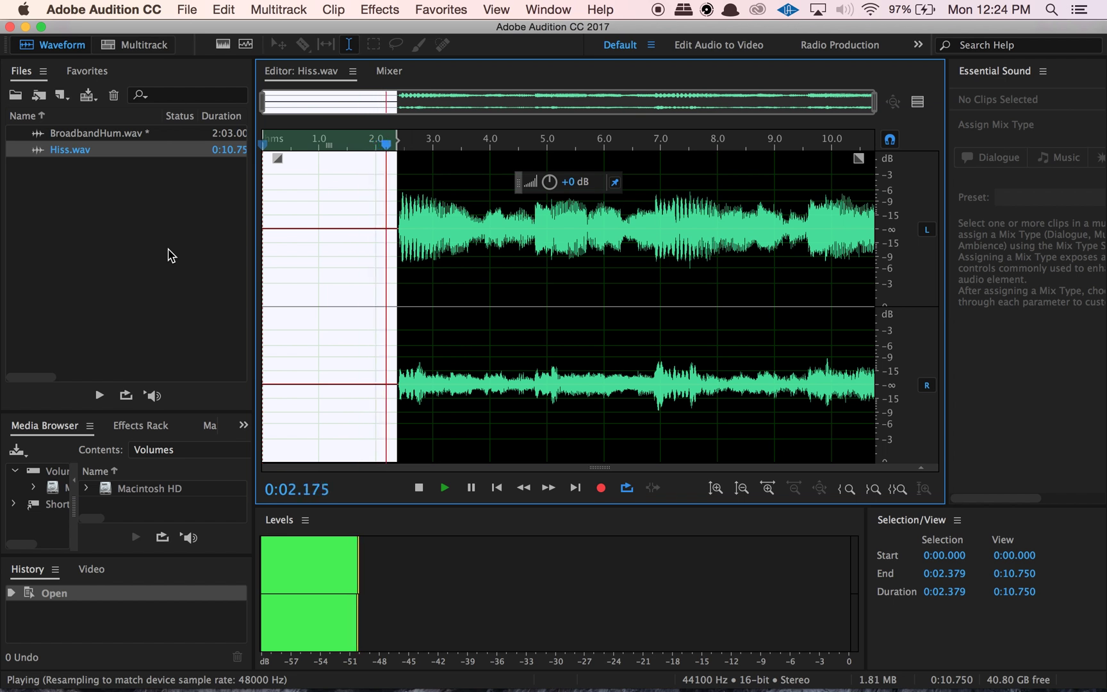
key("space")
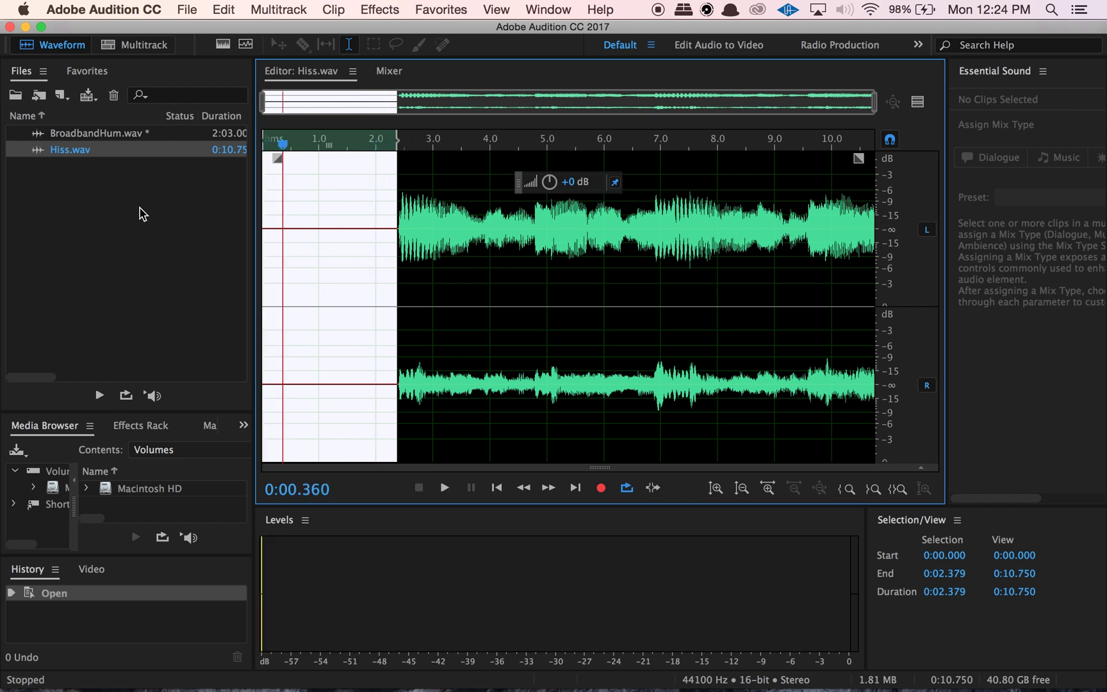
Choose Effects > Noise Reduction / Restoration > Hiss Reduction (process) for Hiss.wav.
left_click(381, 9)
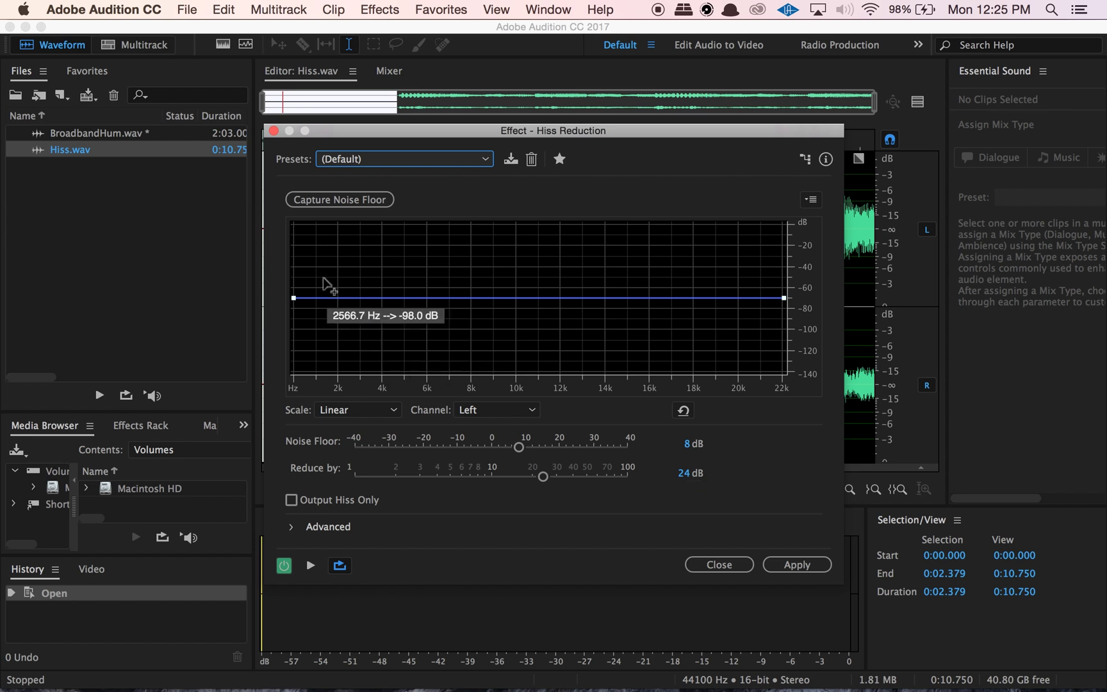
Capture the hiss noise floor from the selection and preview while raising Noise Floor.
left_click(313, 203)
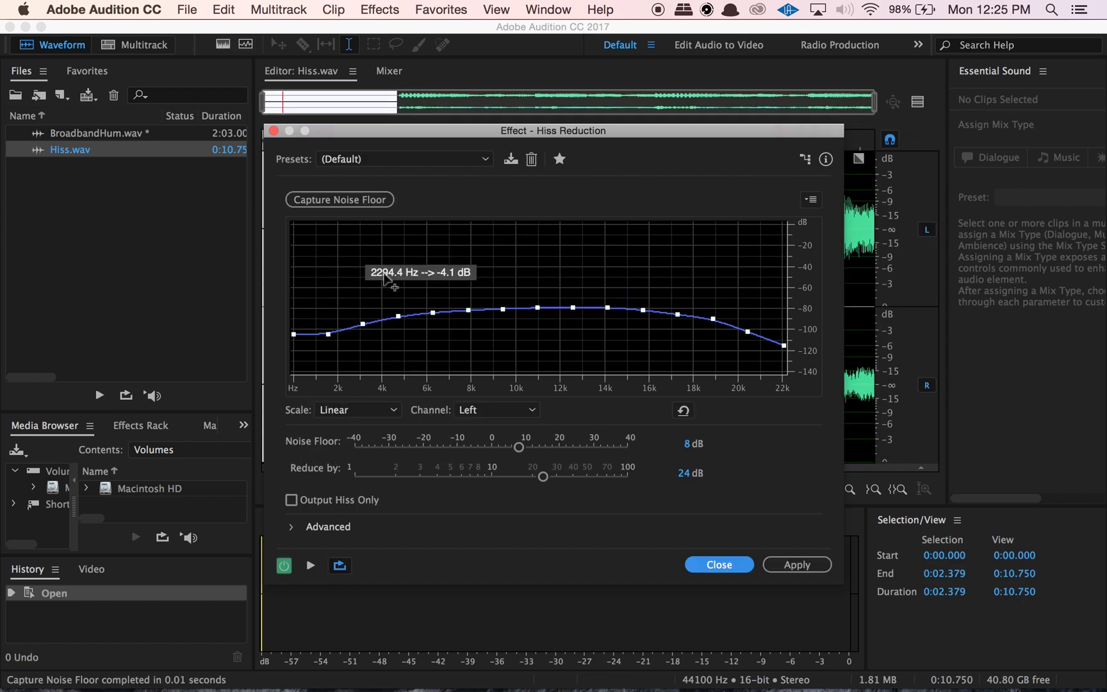
key("space")
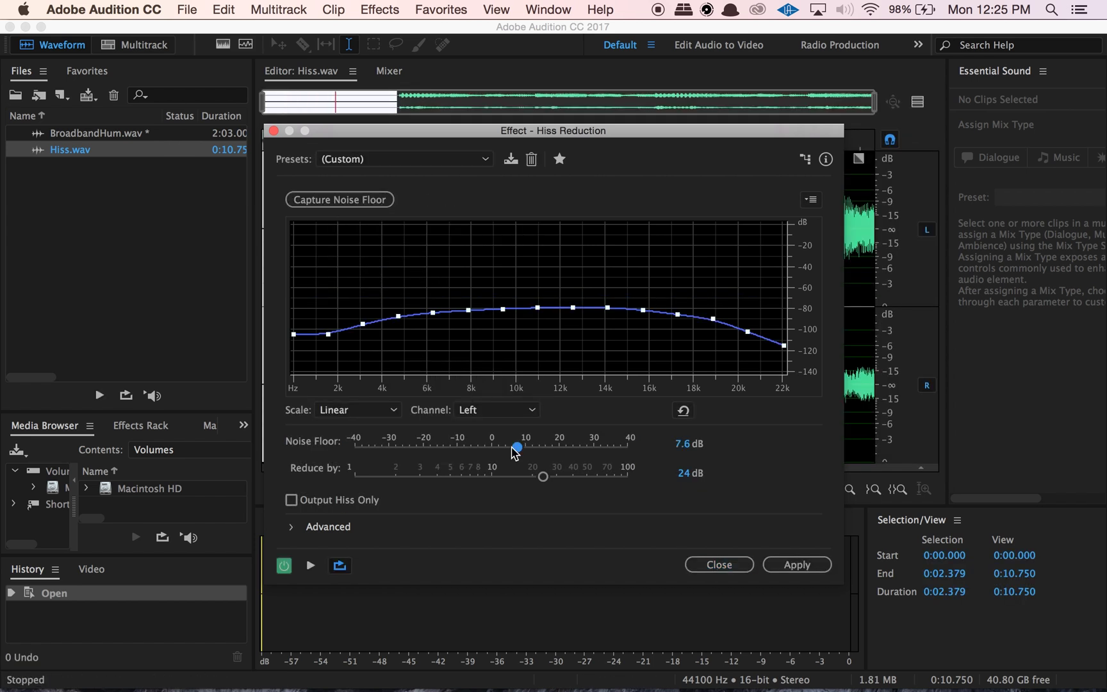
mouse_move(518, 447)
left_mouse_down()
mouse_move(633, 460)
mouse_move(357, 447)
mouse_move(564, 446)
mouse_move(465, 446)
mouse_move(531, 446)
left_mouse_up()
key("space")
key("space")
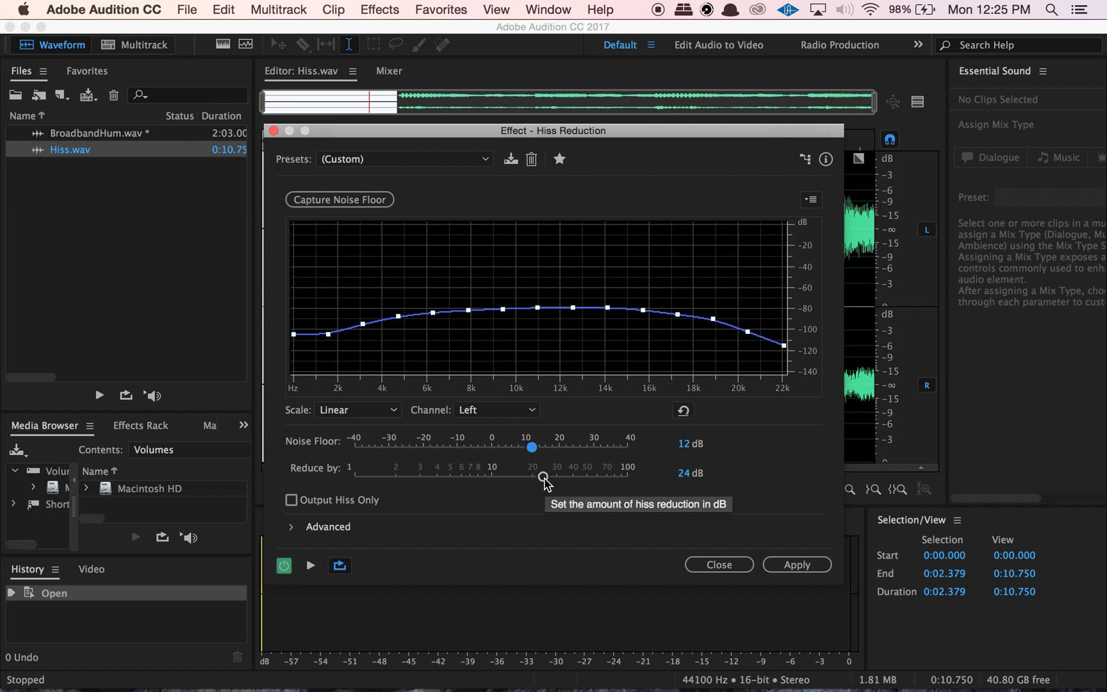
Set Reduce by to 35.5 dB, Noise Floor to 20.2 dB, and enable Output Hiss Only.
key("space")
mouse_move(544, 479)
left_mouse_down()
mouse_move(575, 484)
mouse_move(458, 490)
mouse_move(554, 485)
left_mouse_up()
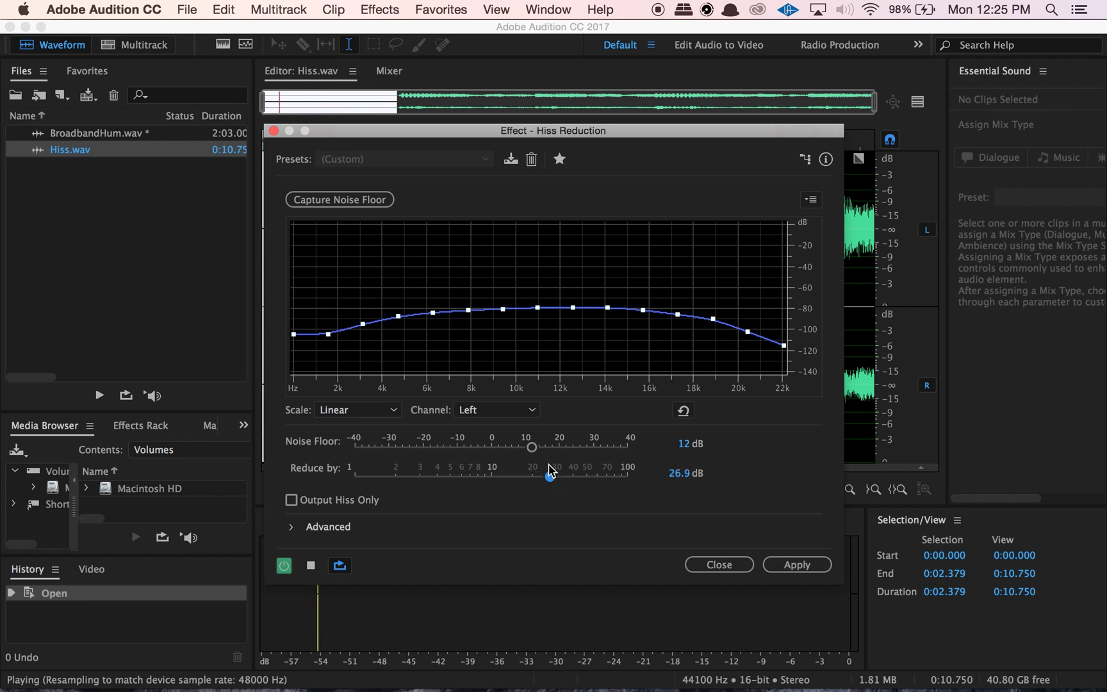
left_click_drag(530, 447, 568, 477)
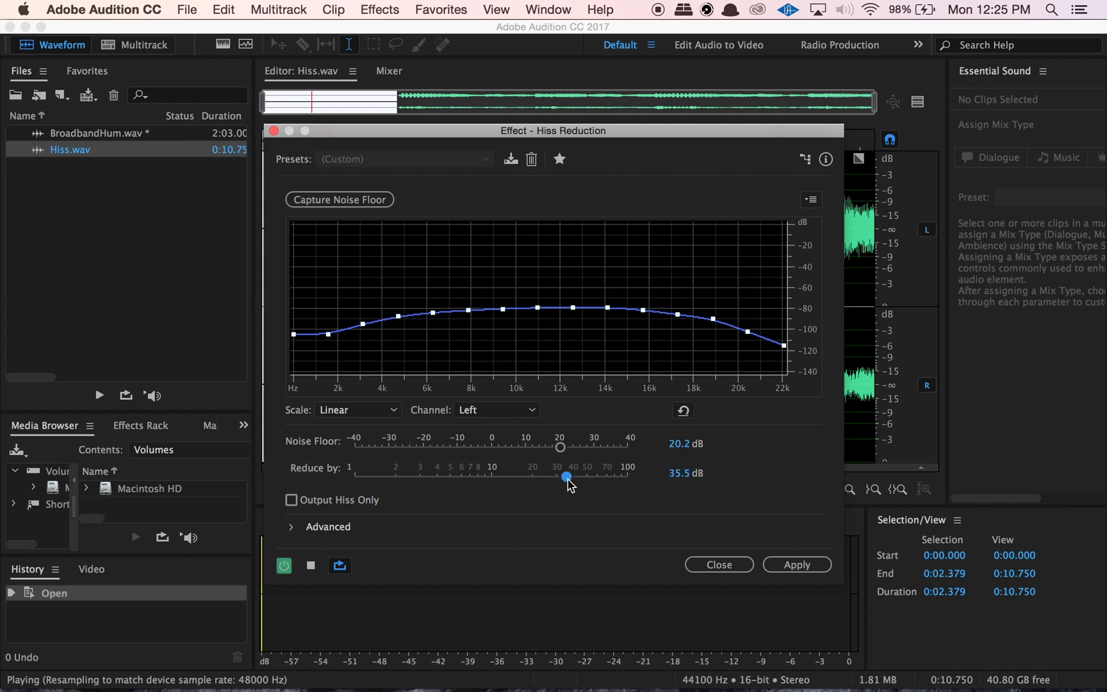
left_click(291, 501)
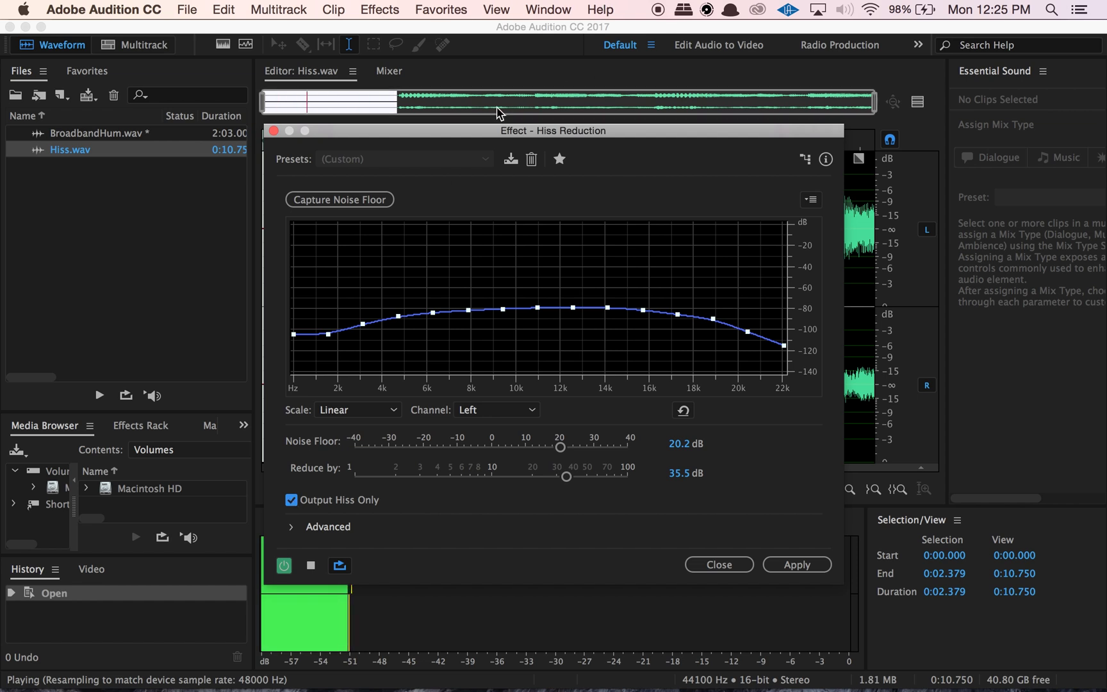
left_click_drag(481, 130, 720, 95)
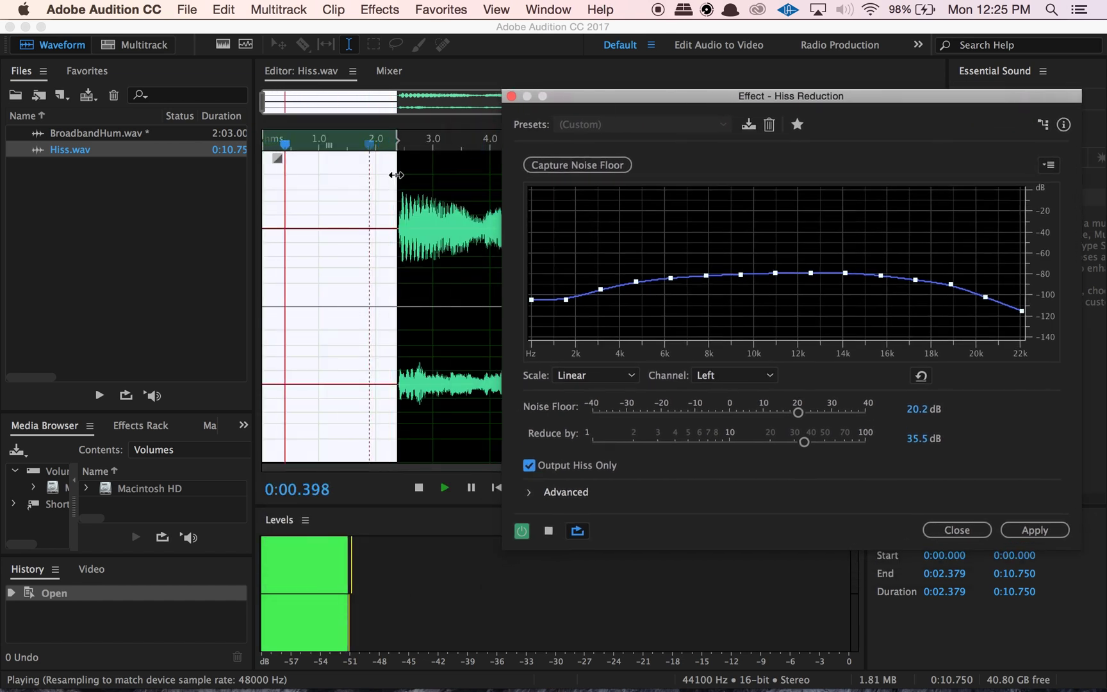
Select 1–4 s of Hiss.wav, compare Output Hiss Only, leave it off, and bypass the effect.
left_click(313, 219)
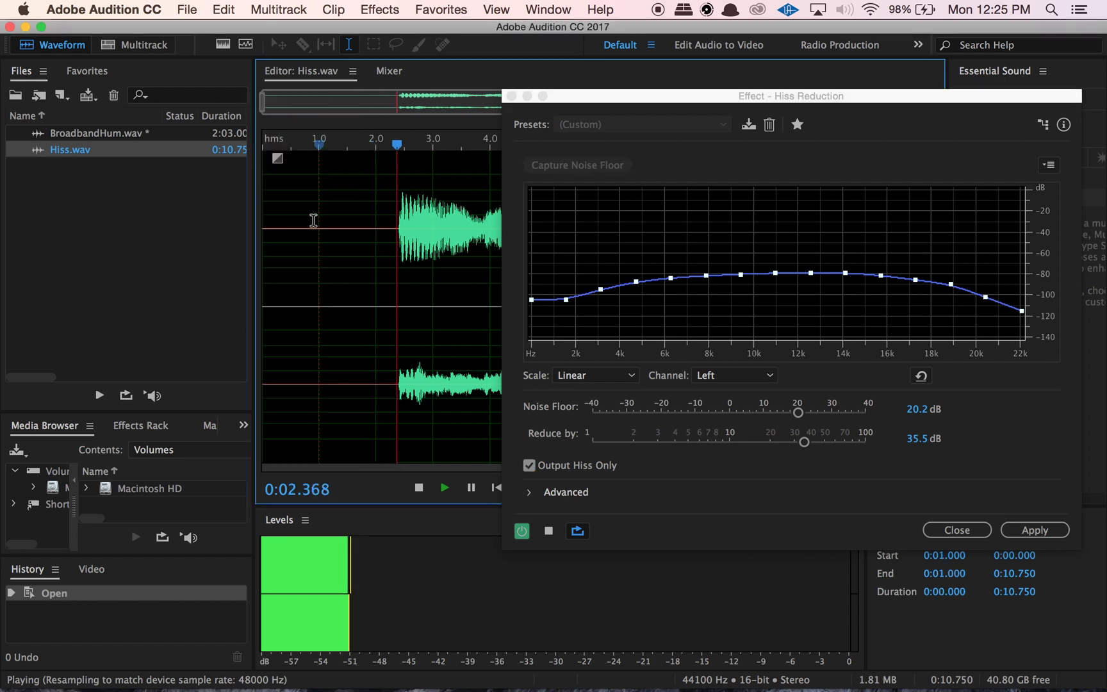
left_click_drag(313, 220, 496, 223)
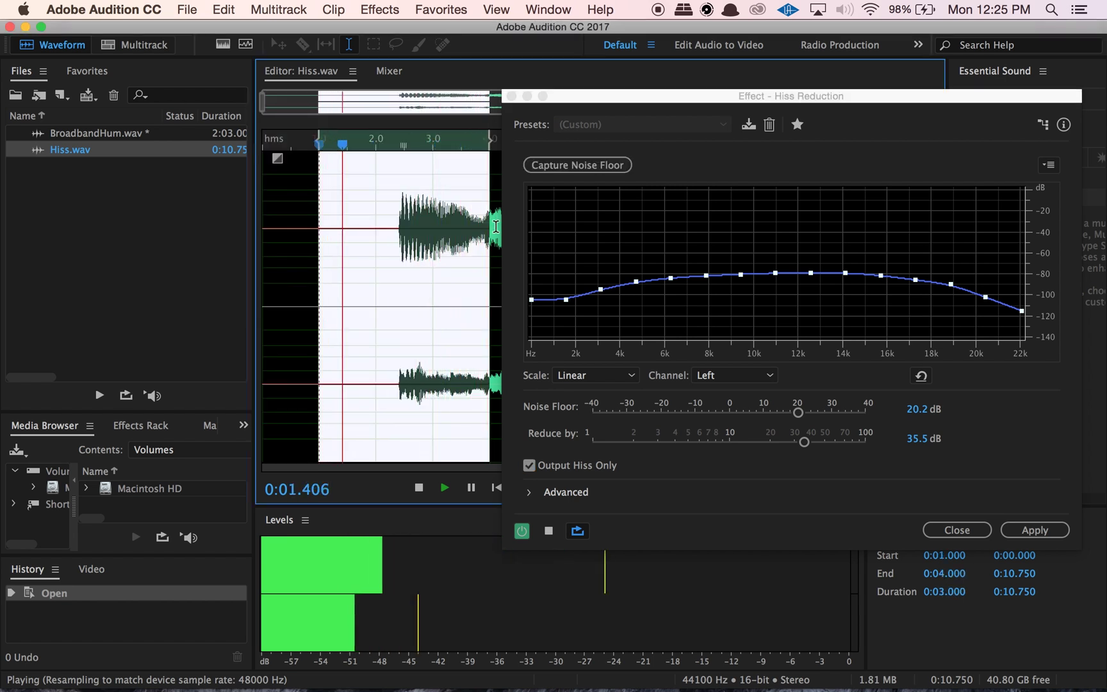
left_click(529, 465)
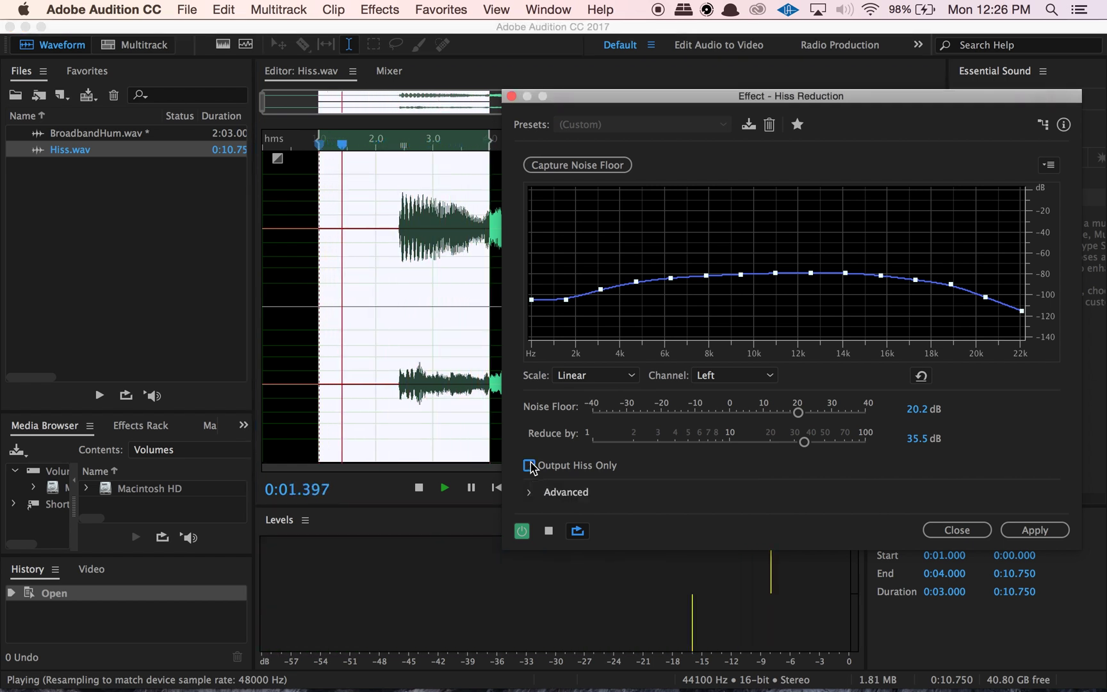
left_click(529, 466)
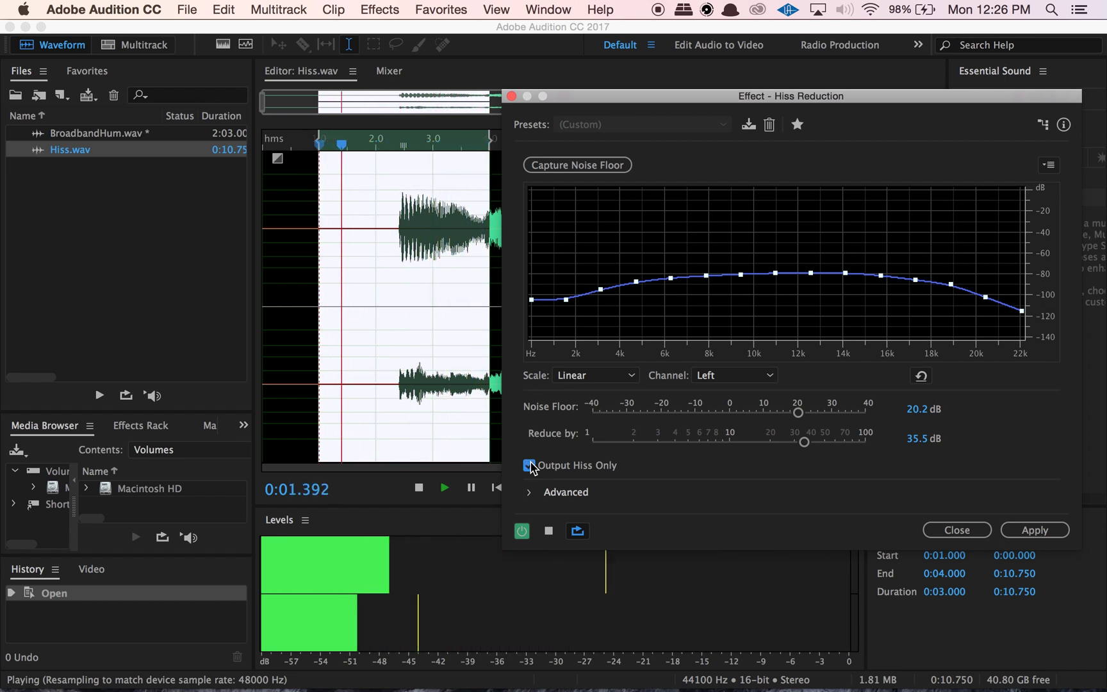
left_click(529, 466)
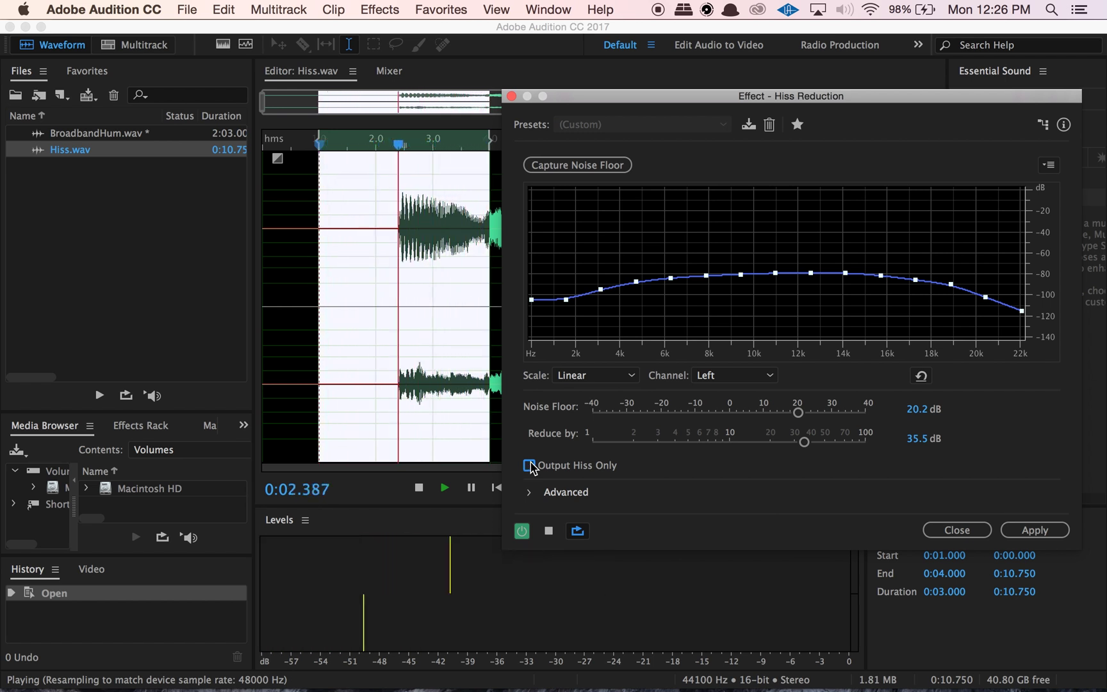
left_click(523, 530)
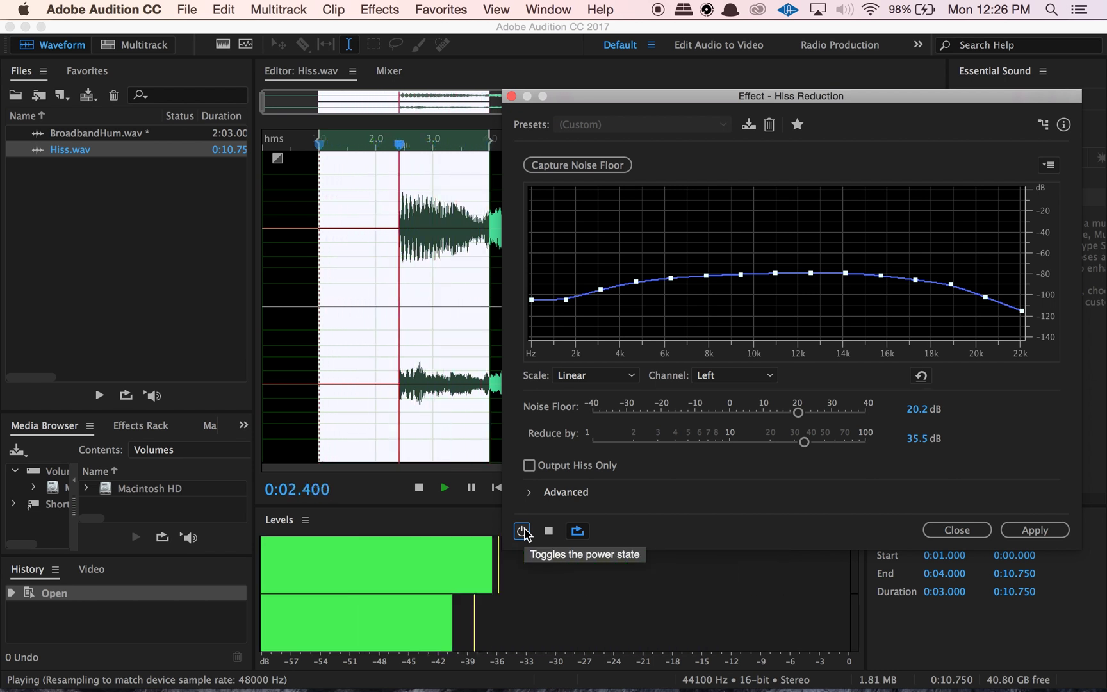
Re-enable Hiss Reduction and lower it to Noise Floor 9.4 dB, Reduce by 18.6 dB.
left_click(522, 531)
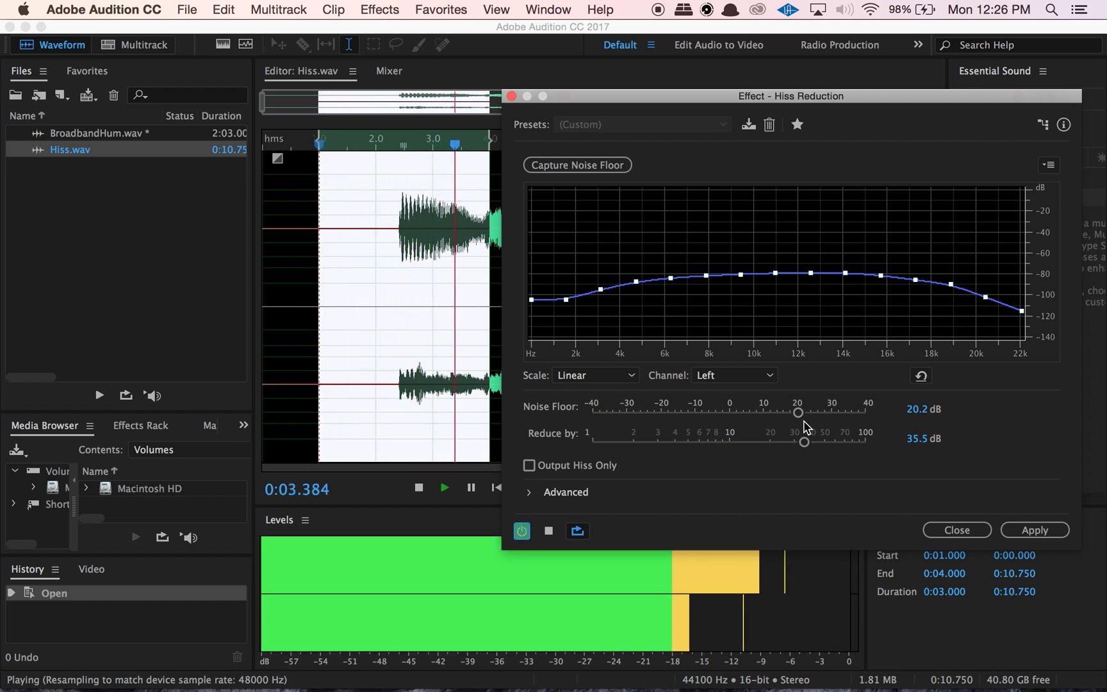
key("space")
left_click_drag(798, 412, 771, 445)
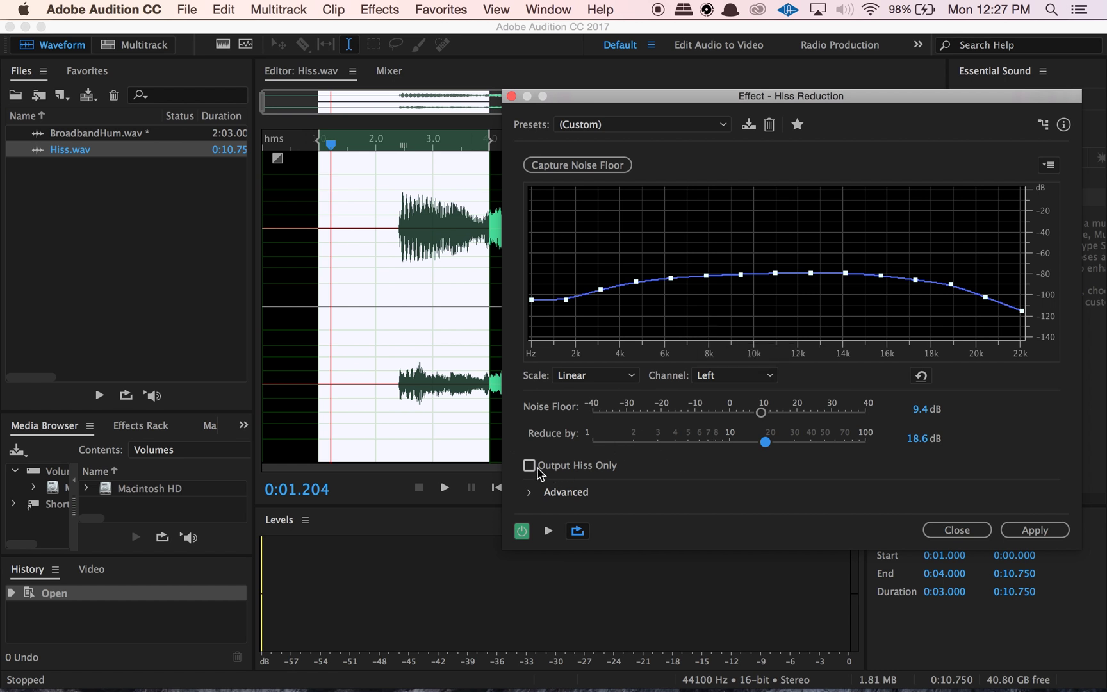
left_click(522, 531)
left_click(522, 531)
left_click(400, 211)
Select all of Hiss.wav, apply Hiss Reduction, and play the cleaned file.
key("super+a")
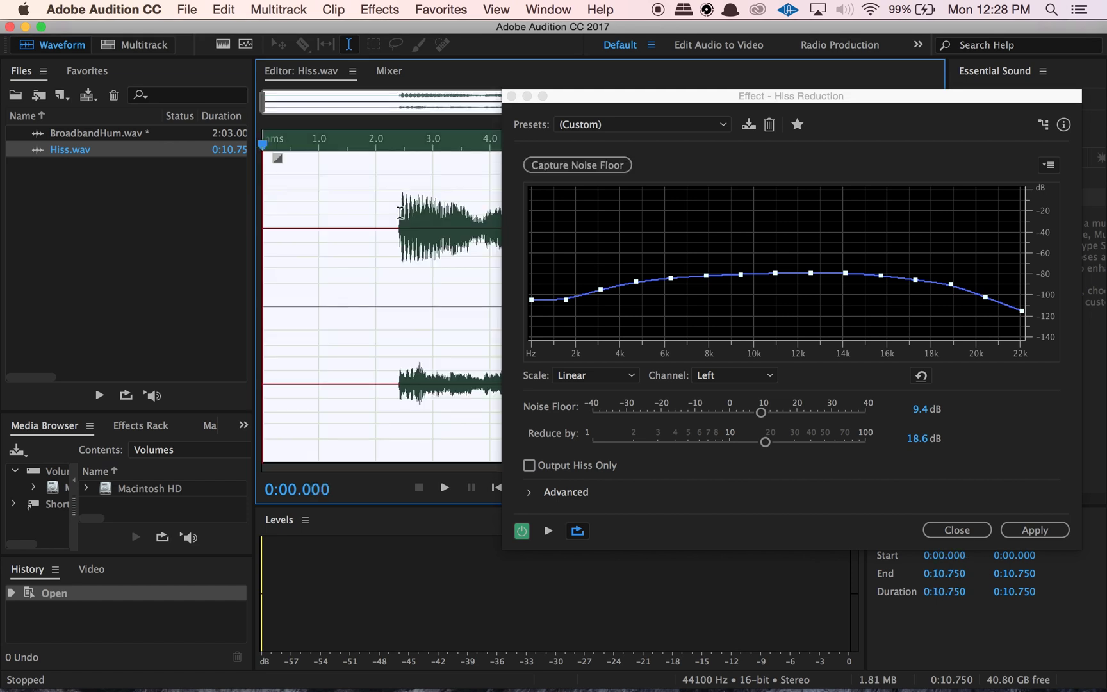
left_click(1027, 532)
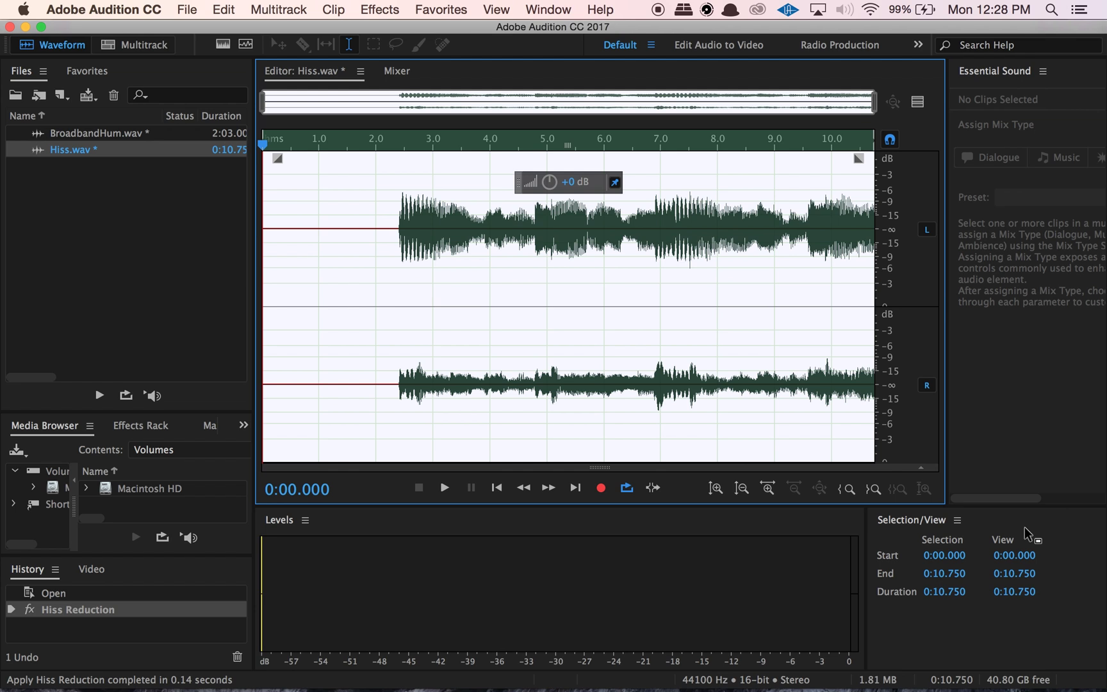
left_click(330, 232)
key("space")
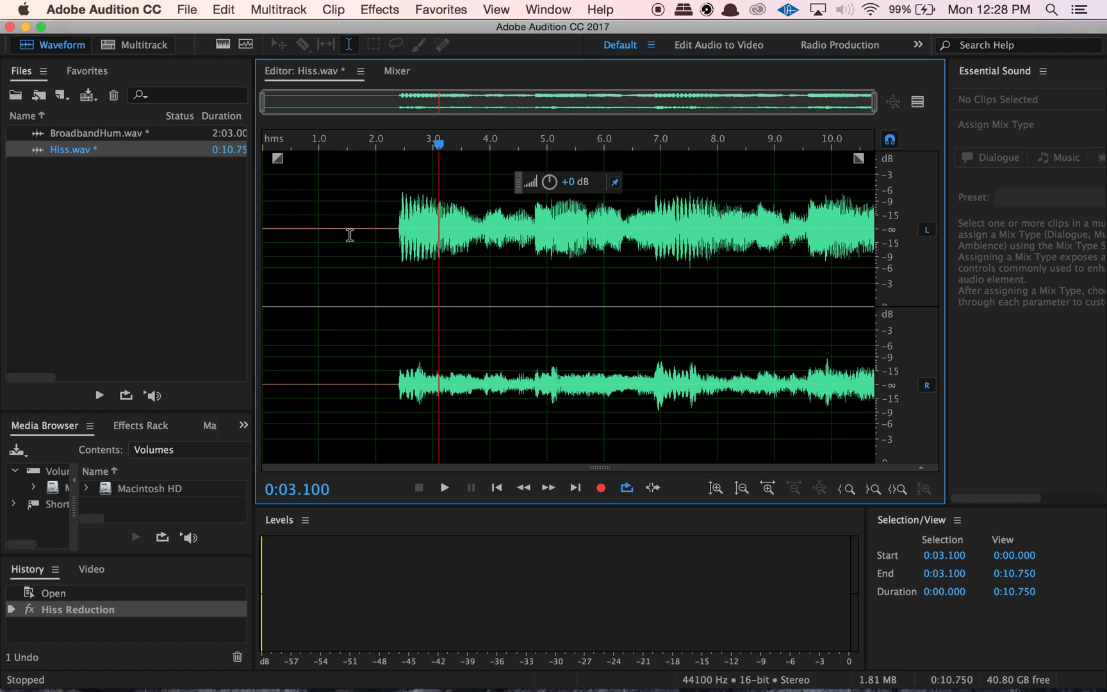
Browse the Effects list, then bring up the Import File window for the next sample.
left_click(349, 235)
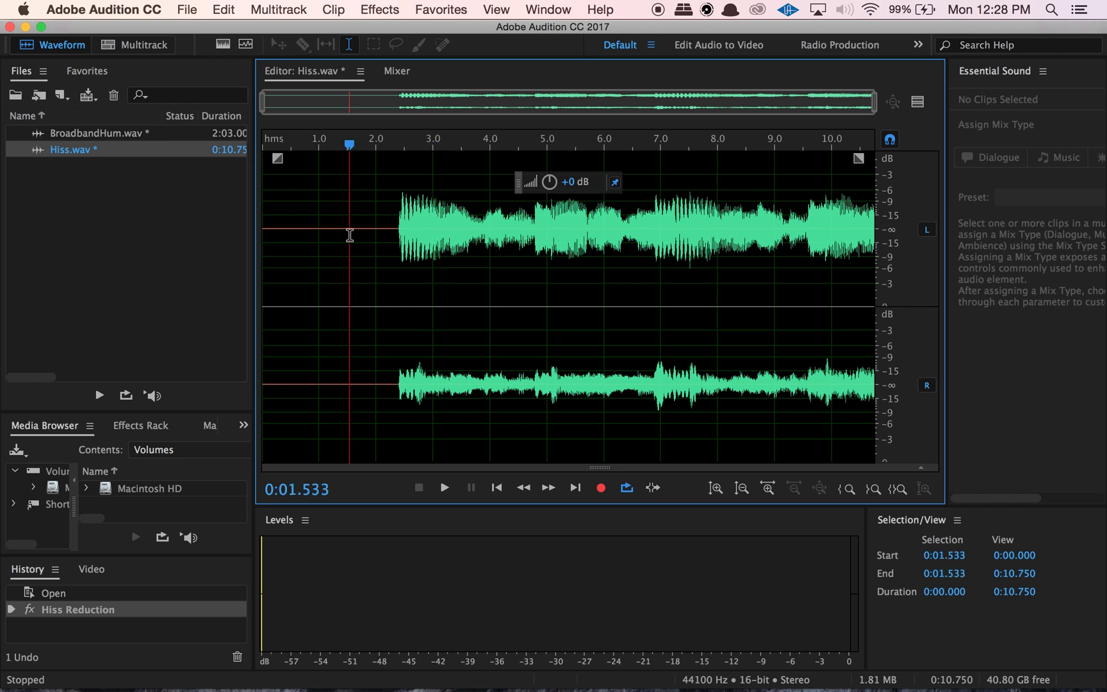
key("super+a")
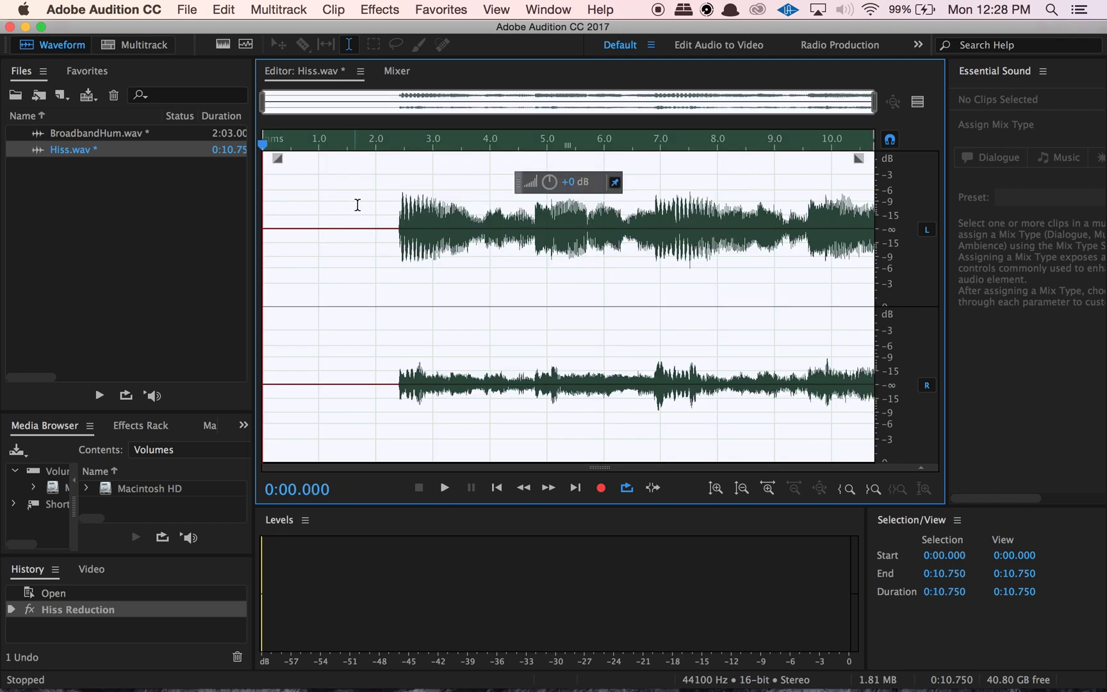
left_click(379, 211)
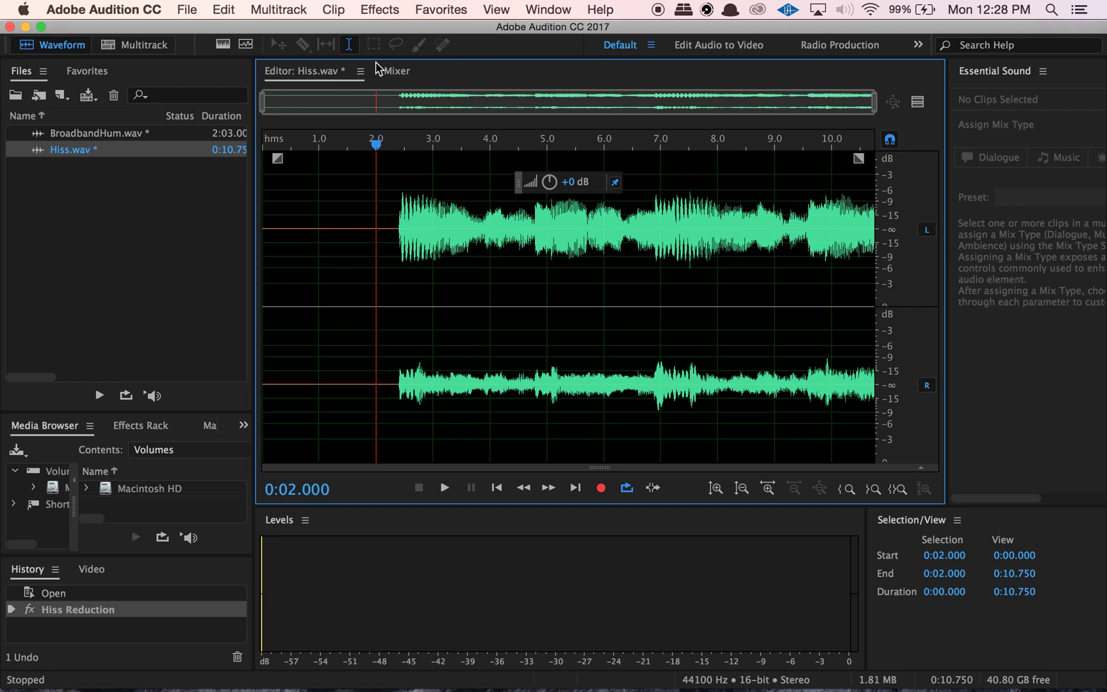
left_click(379, 11)
mouse_move(452, 296)
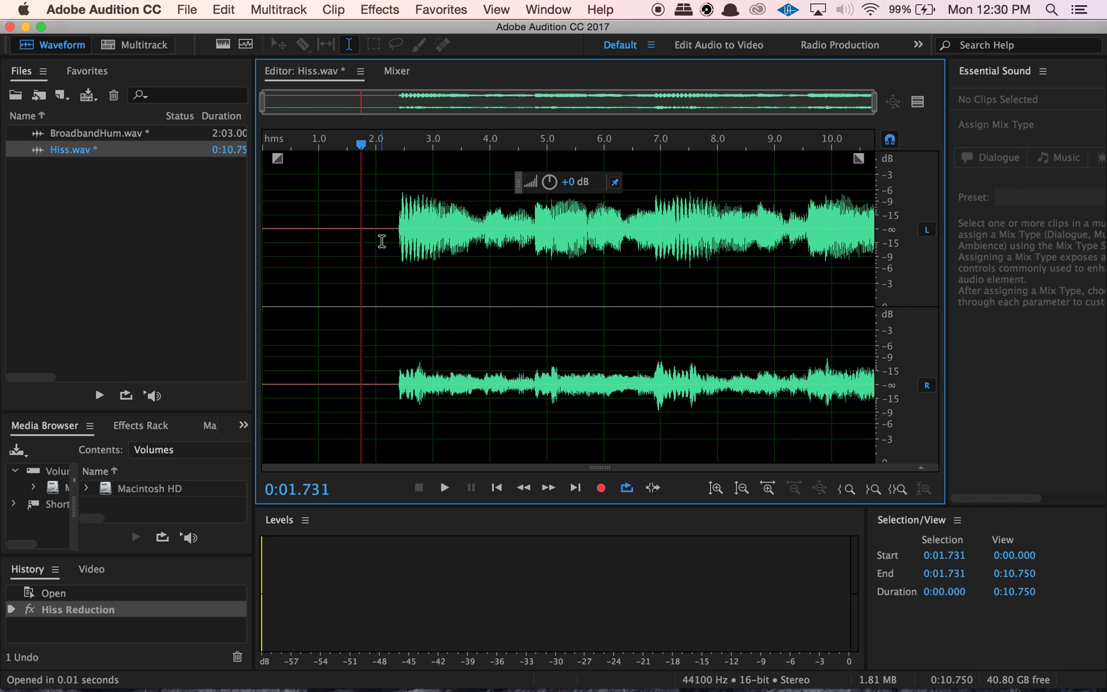
key("super+i")
Import Crackles.wav, open it in the editor, and play it to hear the crackles.
left_click(488, 280)
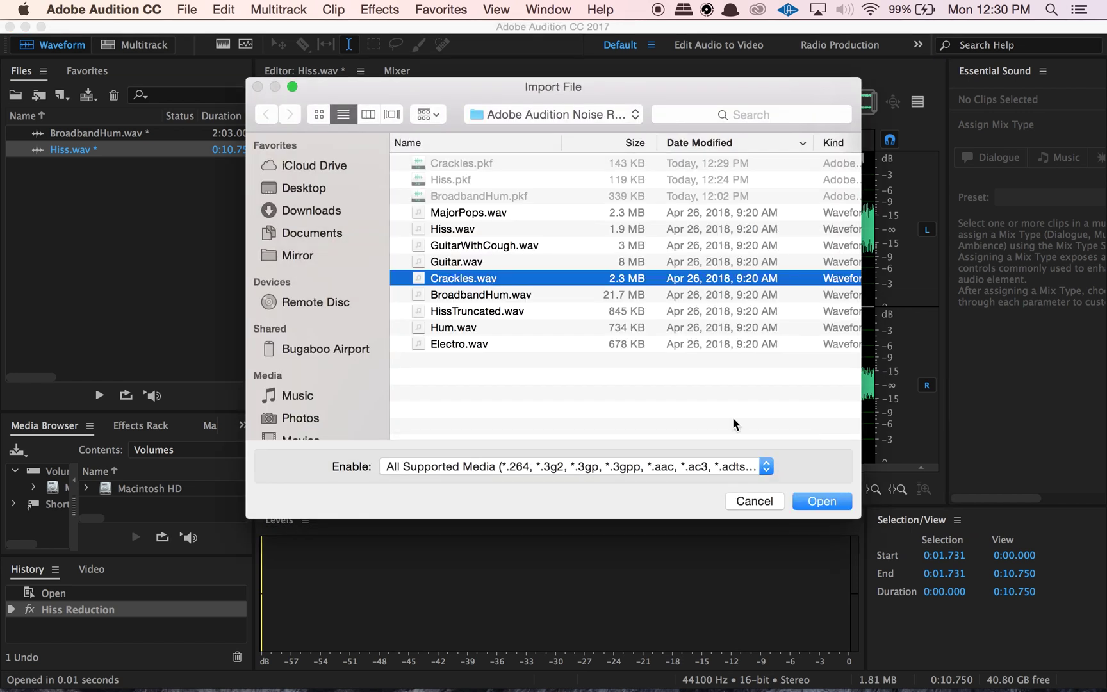
left_click(819, 505)
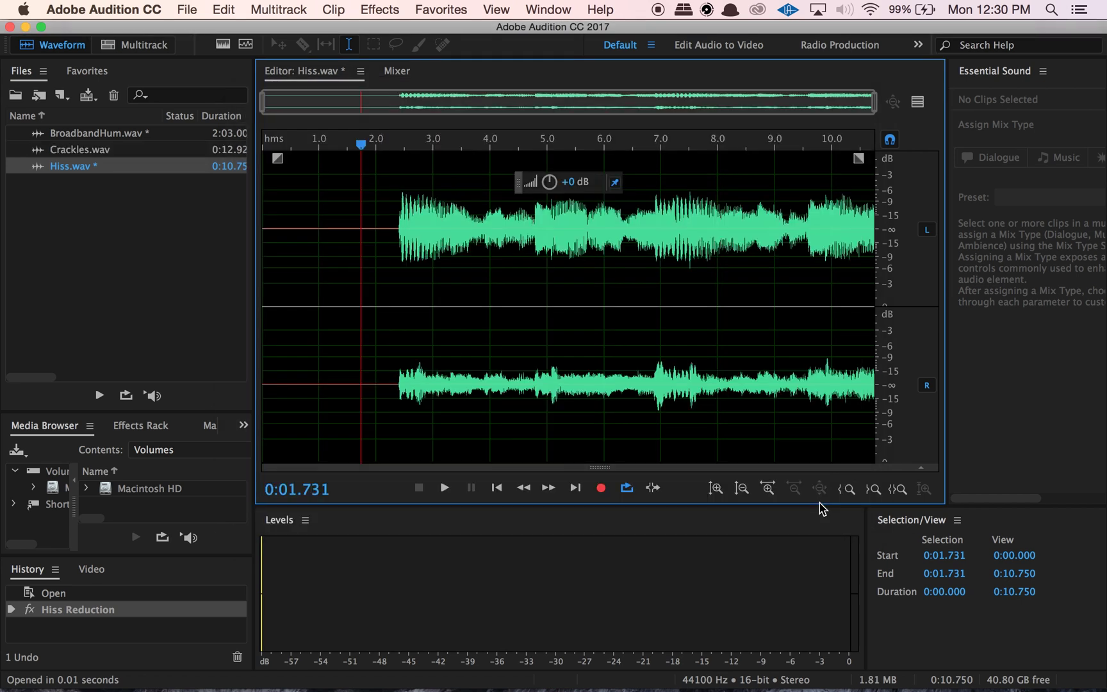
double_click(68, 151)
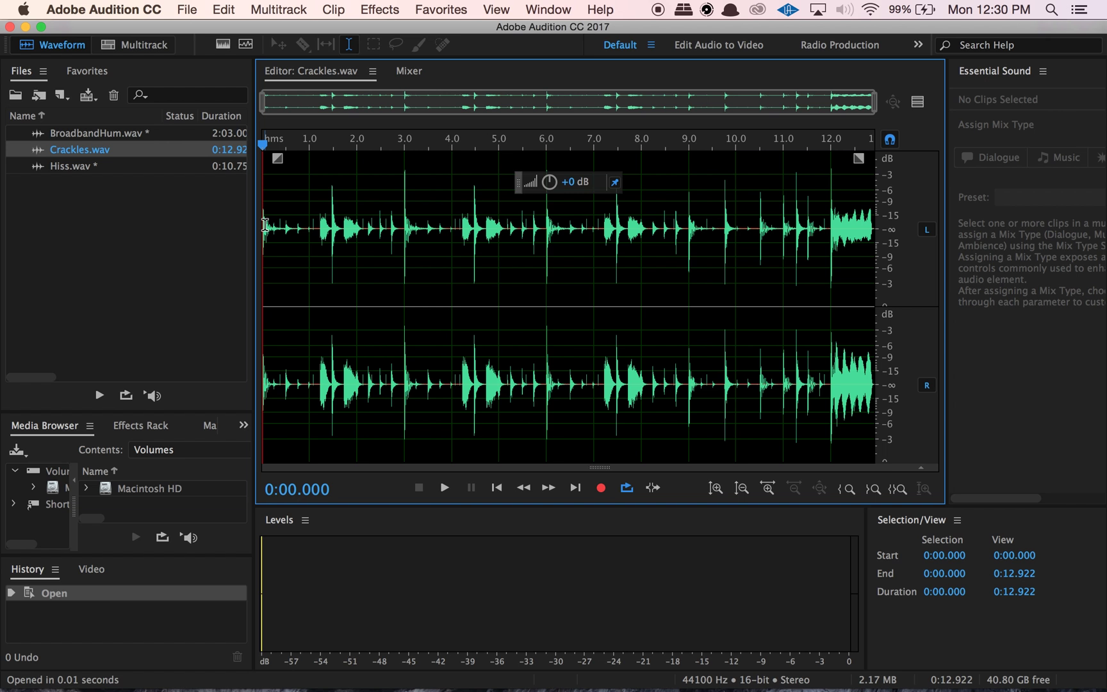
key("space")
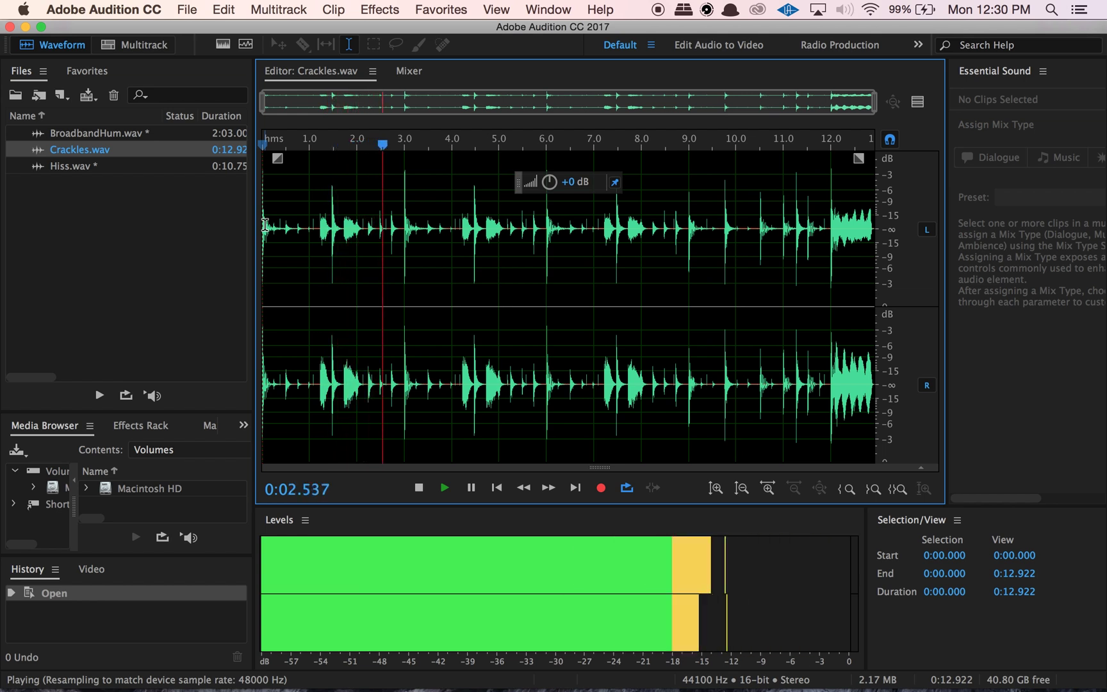
key("space")
left_click(378, 9)
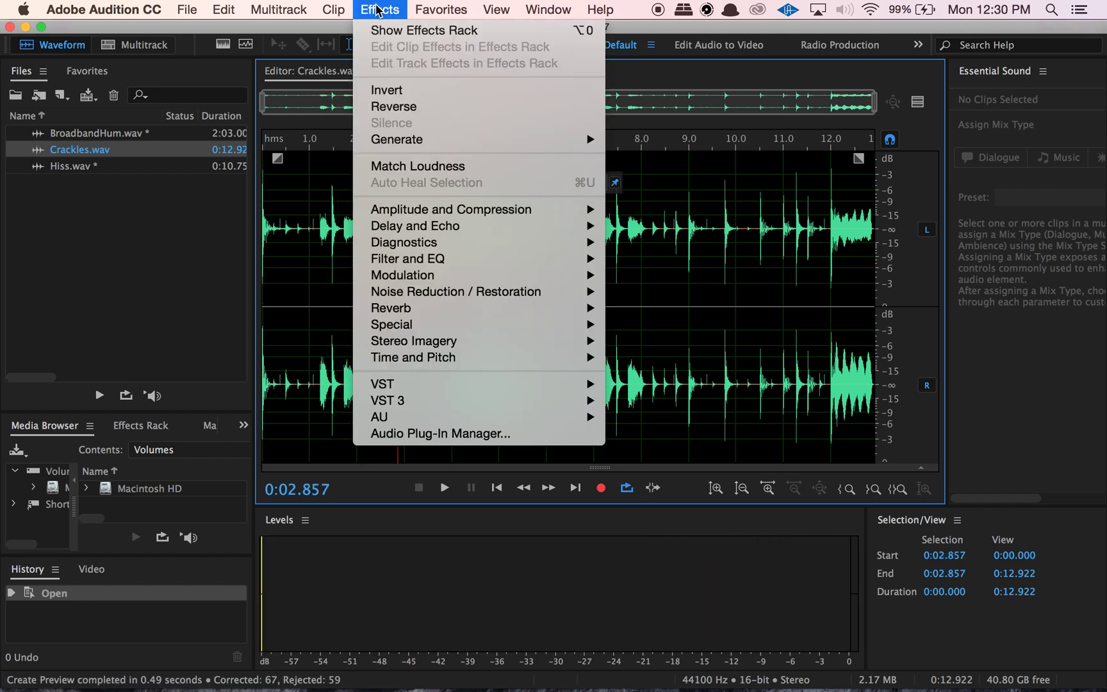
Choose Noise Reduction / Restoration > Automatic Click Remover for Crackles.wav.
mouse_move(558, 292)
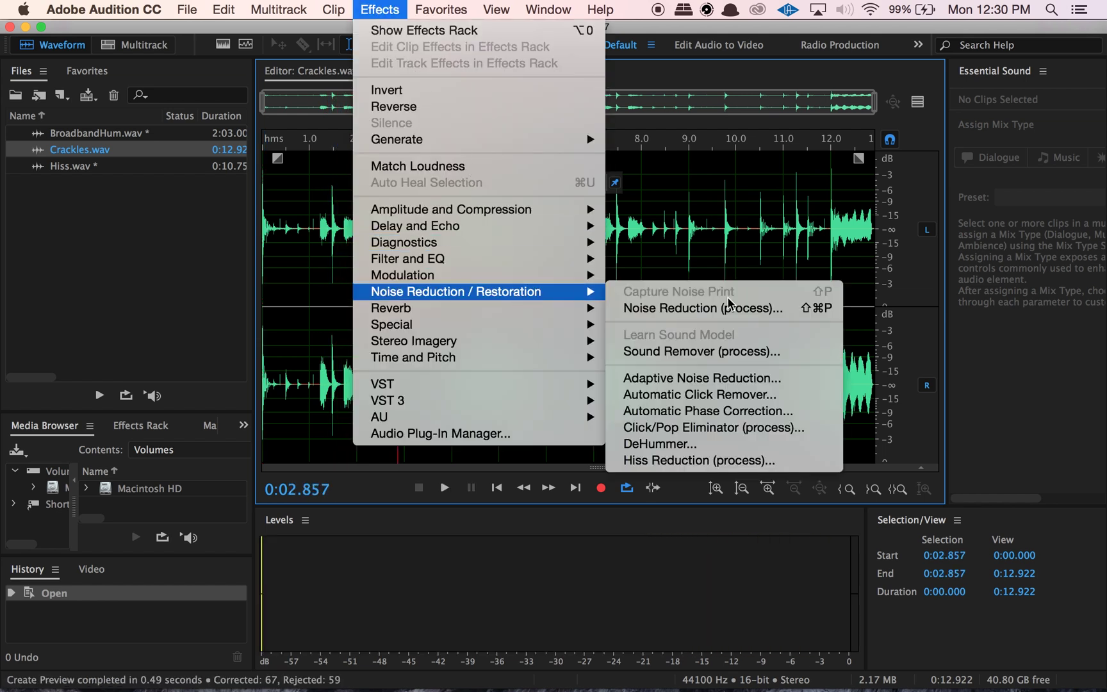
left_click(698, 396)
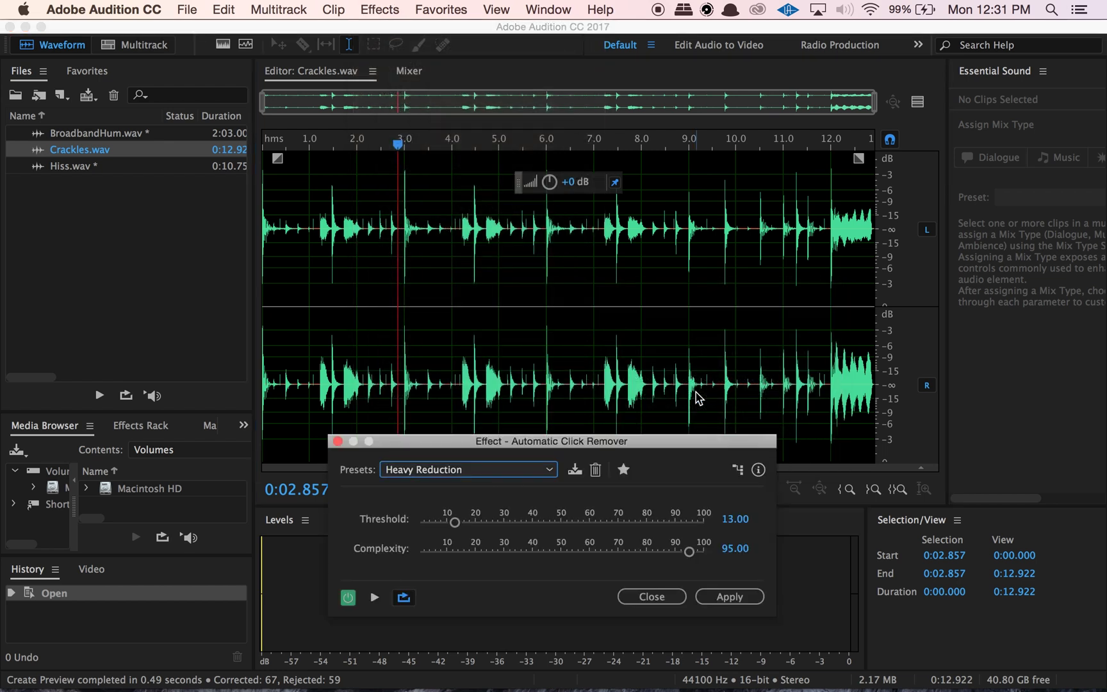
Move the Automatic Click Remover dialog up and preview Crackles.wav's first 2.626 seconds.
left_click_drag(649, 442, 717, 228)
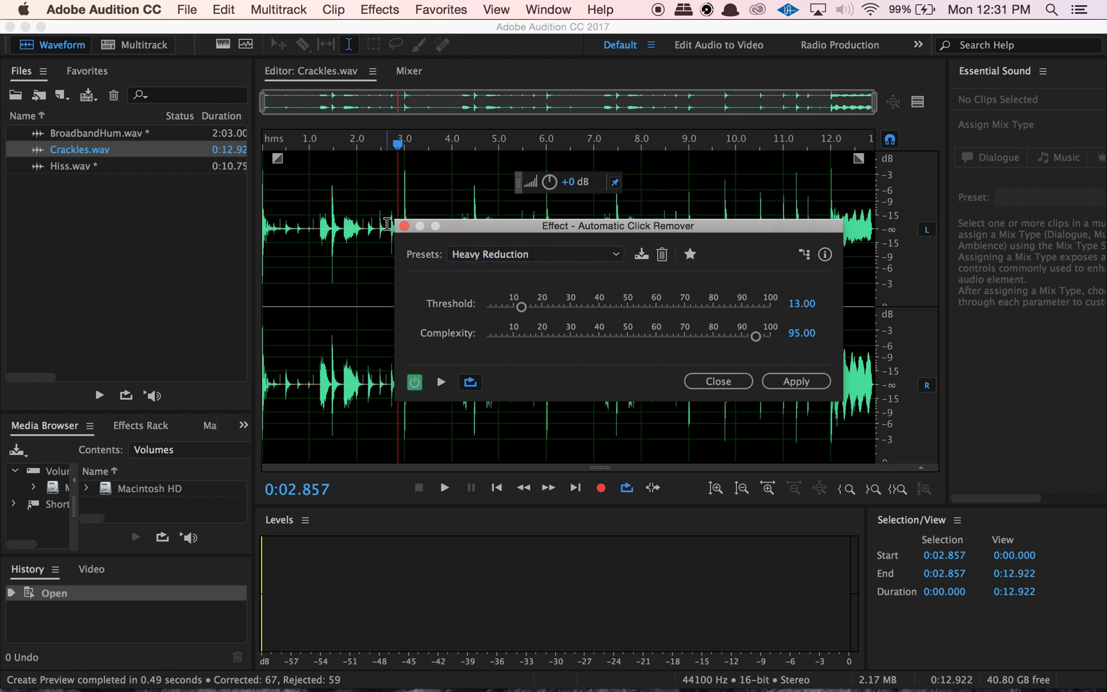
left_click_drag(387, 223, 165, 237)
key("space")
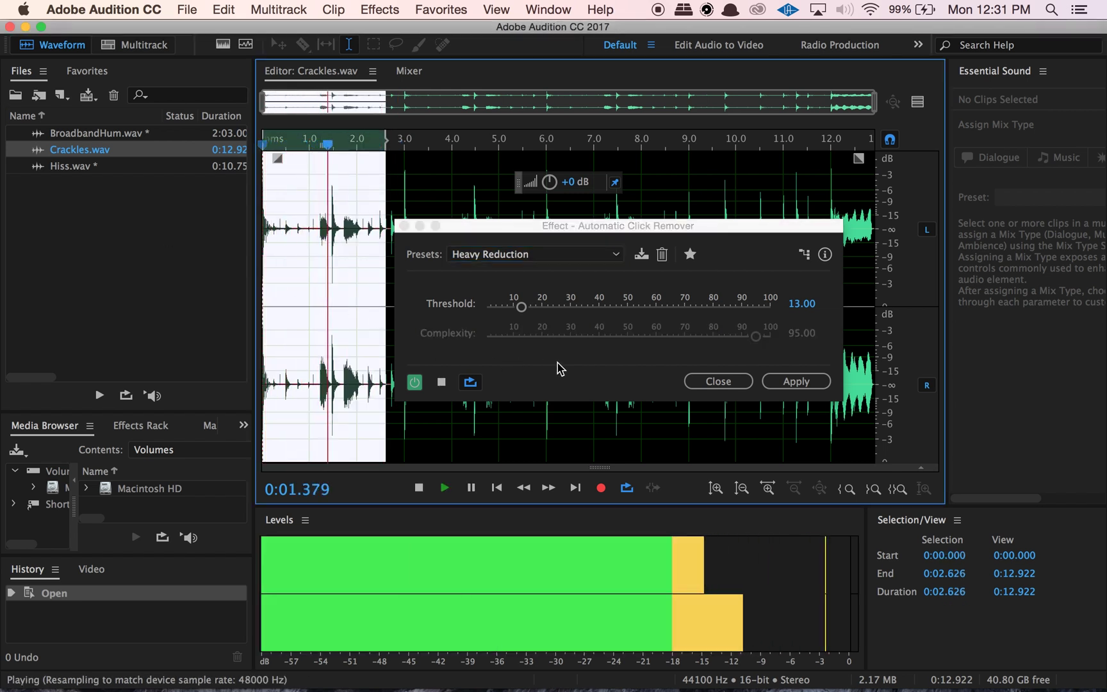
Try Threshold at 1.00 and about 10, comparing bypassed and active sound, then lower it to 1.
left_click_drag(520, 306, 474, 313)
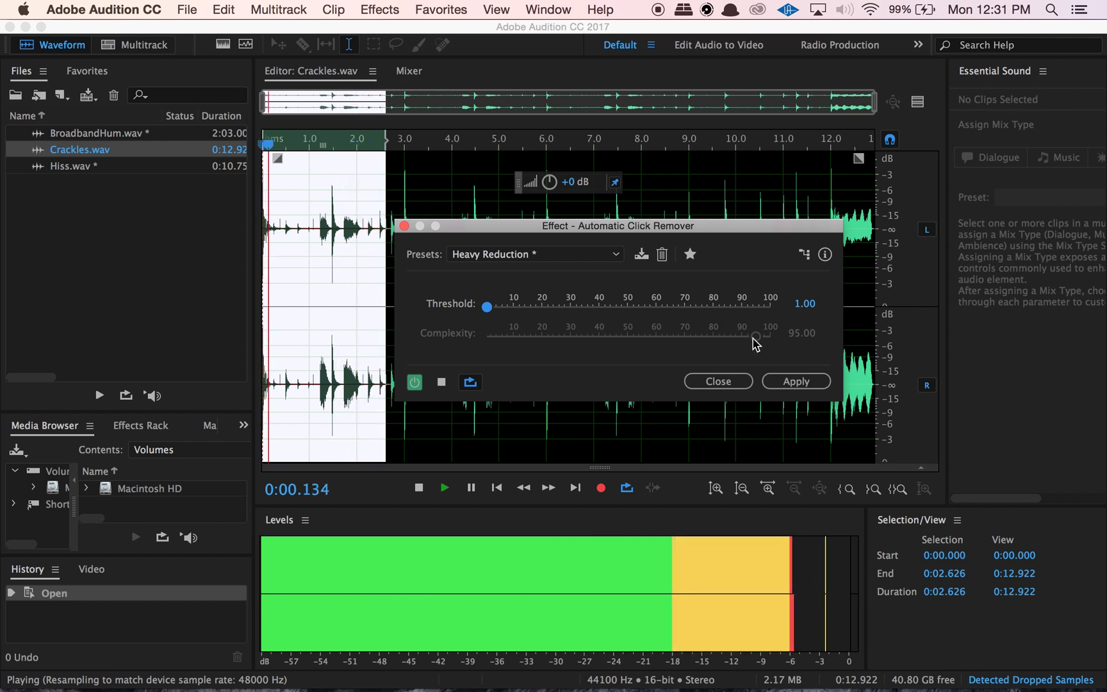
left_click_drag(487, 307, 515, 314)
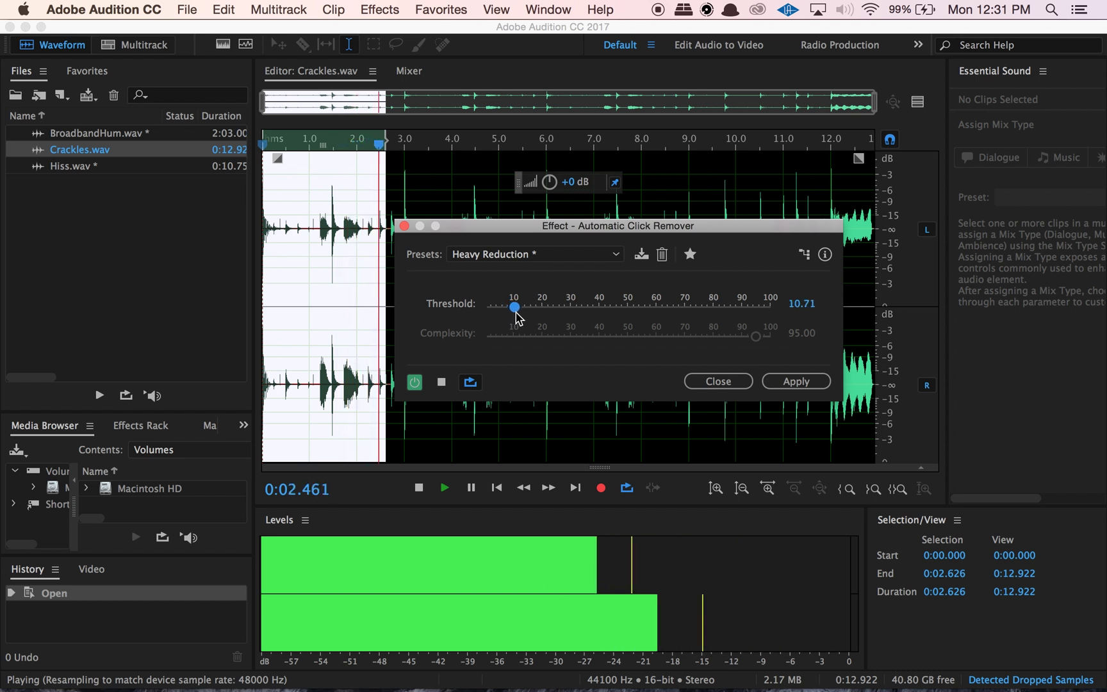
left_click(415, 382)
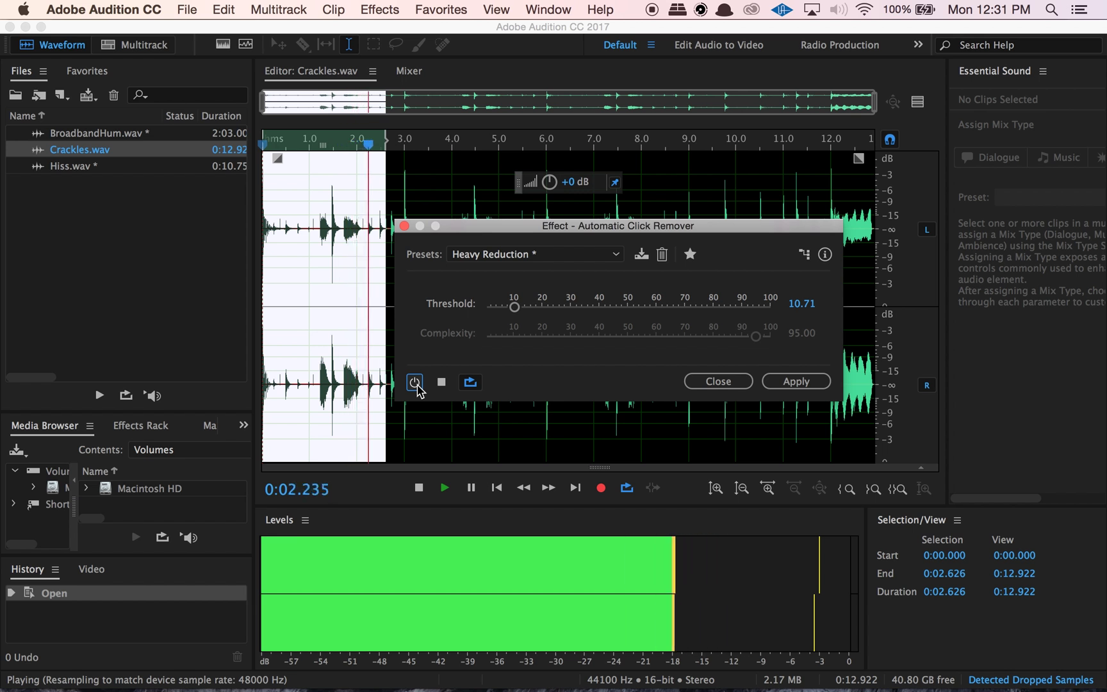
left_click(415, 383)
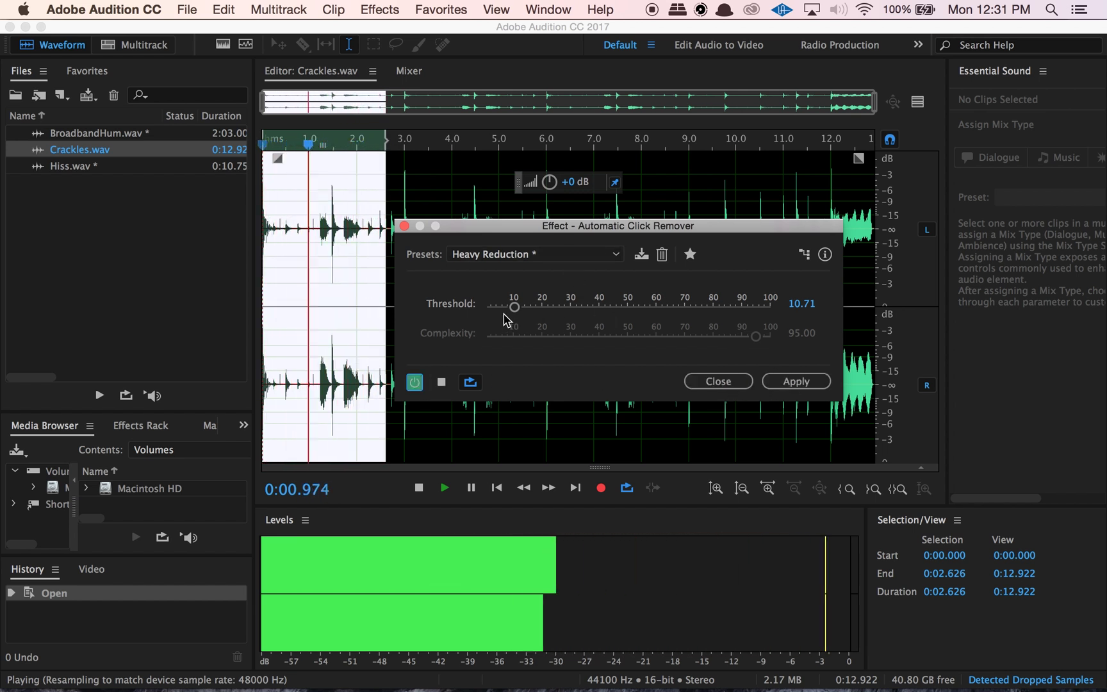
key("space")
left_click_drag(514, 307, 486, 311)
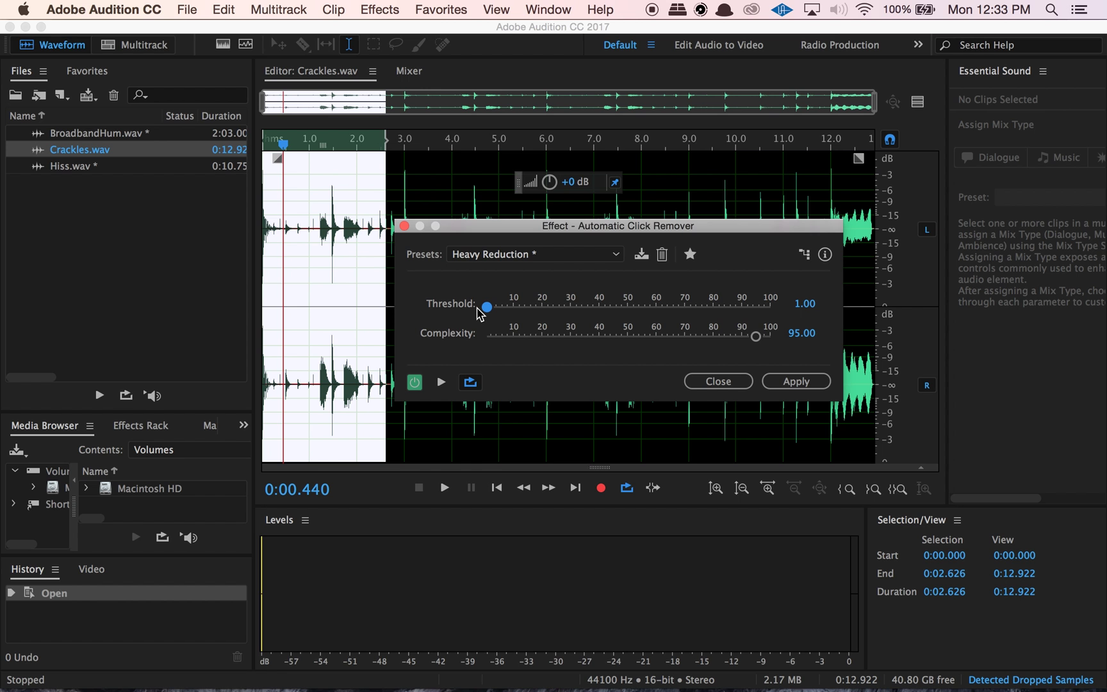
Preview Threshold from about 10 up to 100, then settle on Threshold 19.25 and Complexity 71.77.
key("space")
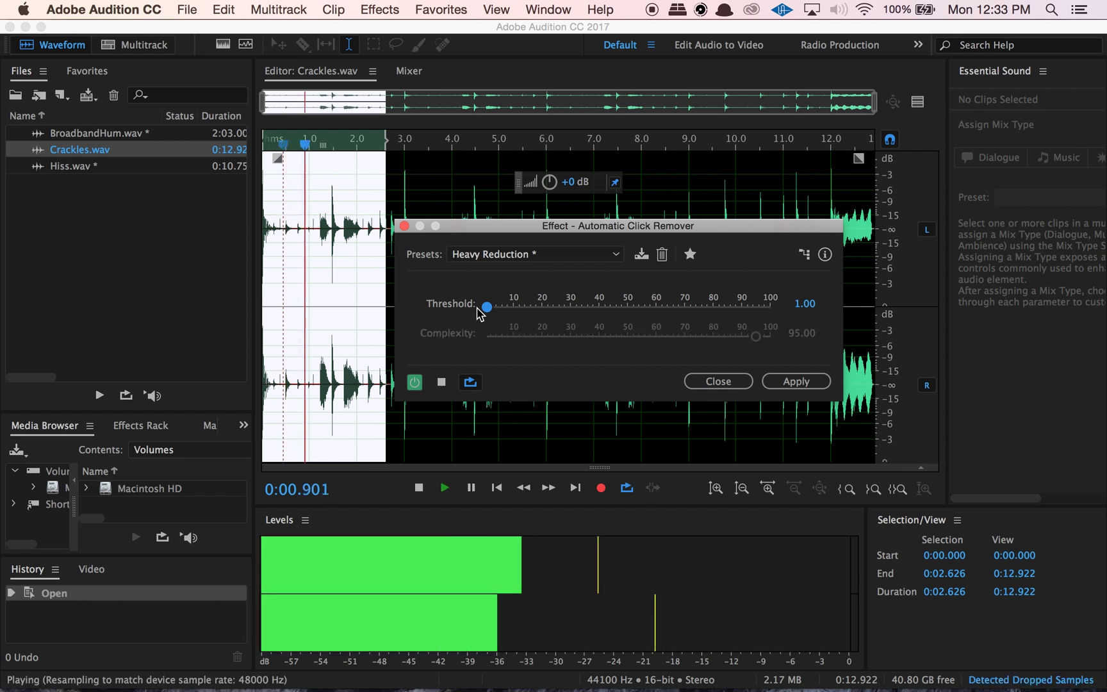
key("space")
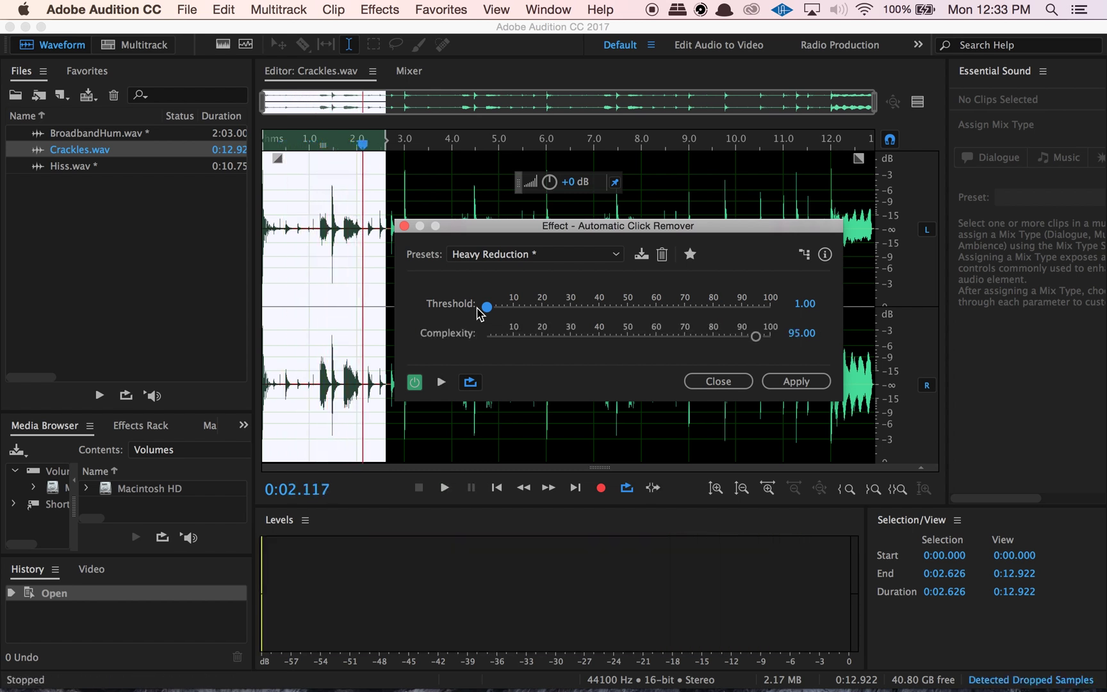
left_click_drag(488, 308, 579, 310)
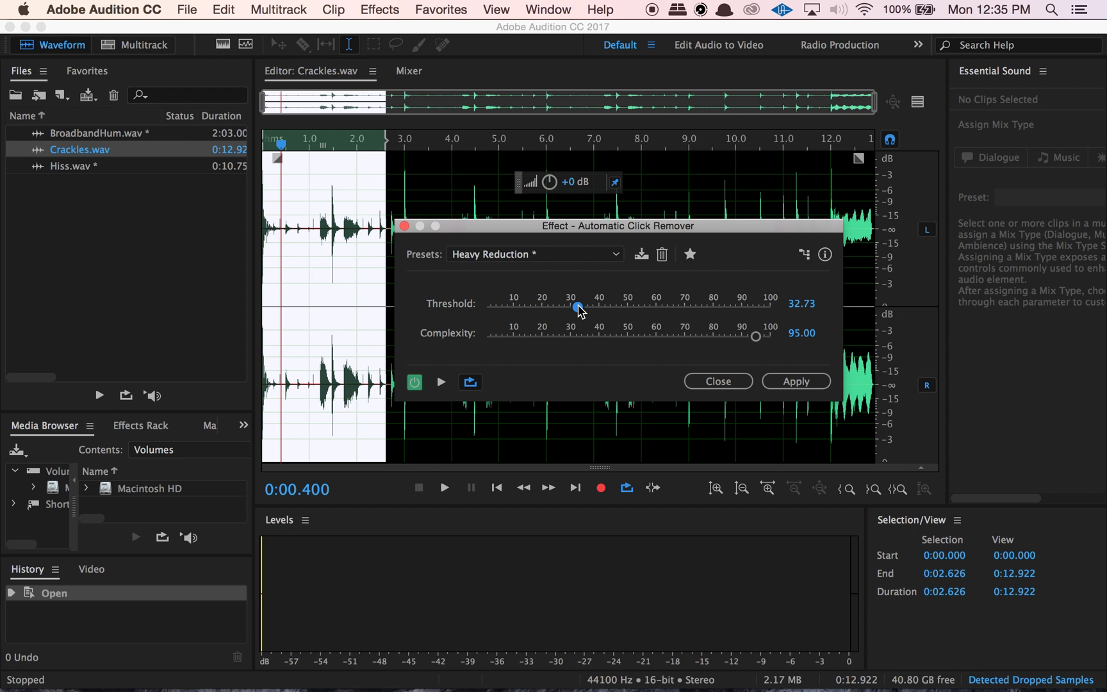
left_click_drag(579, 309, 787, 314)
key("space")
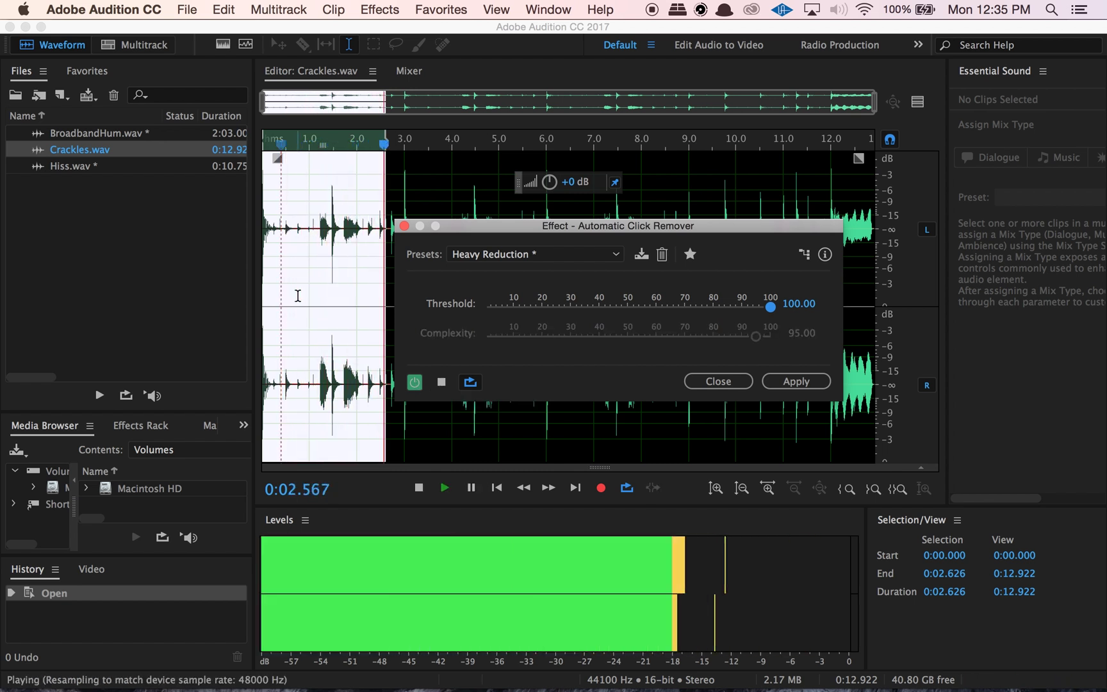
key("space")
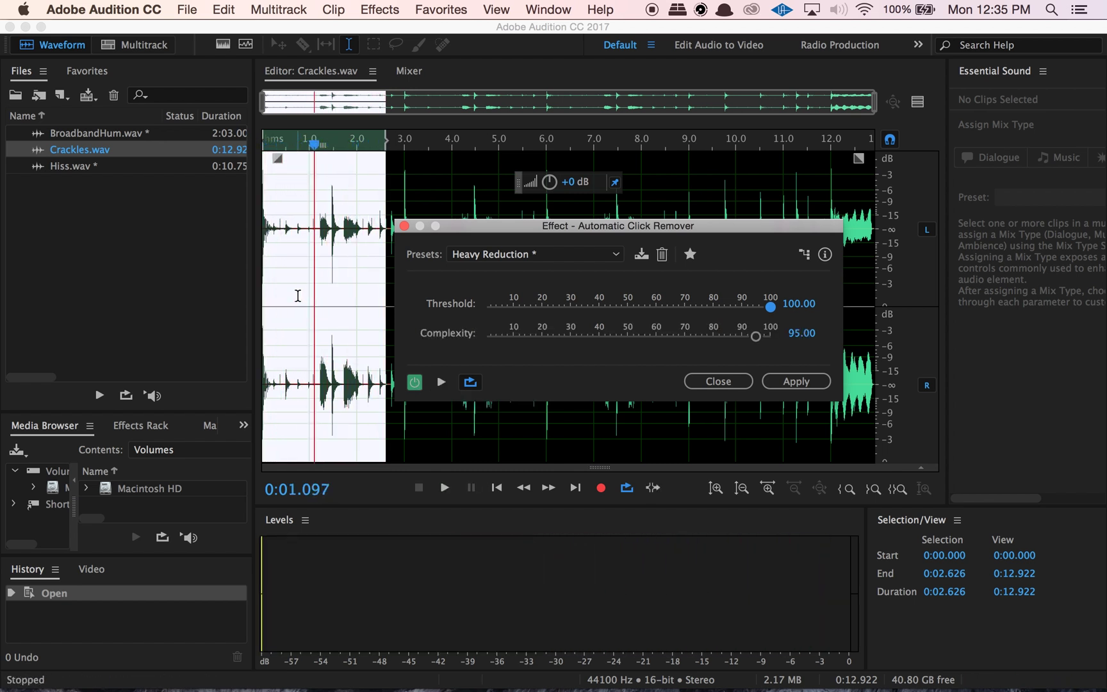
left_click(539, 307)
left_click_drag(718, 337, 691, 340)
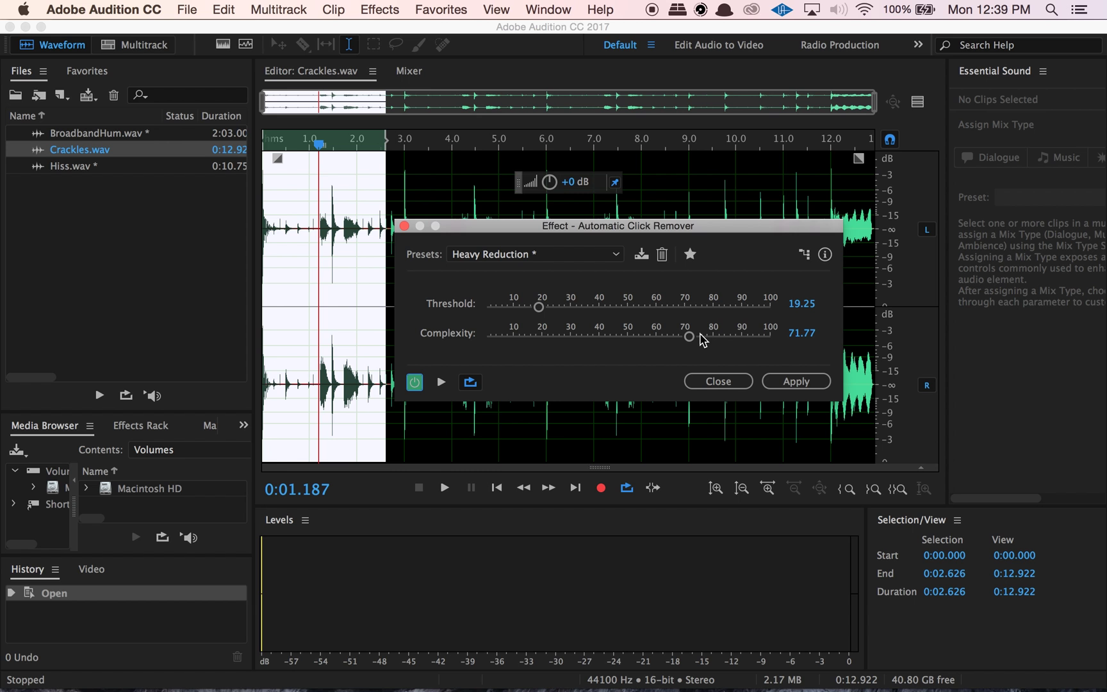
Briefly preview the new settings and toggle looping in the dialog and editor, leaving looped preview on.
key("space")
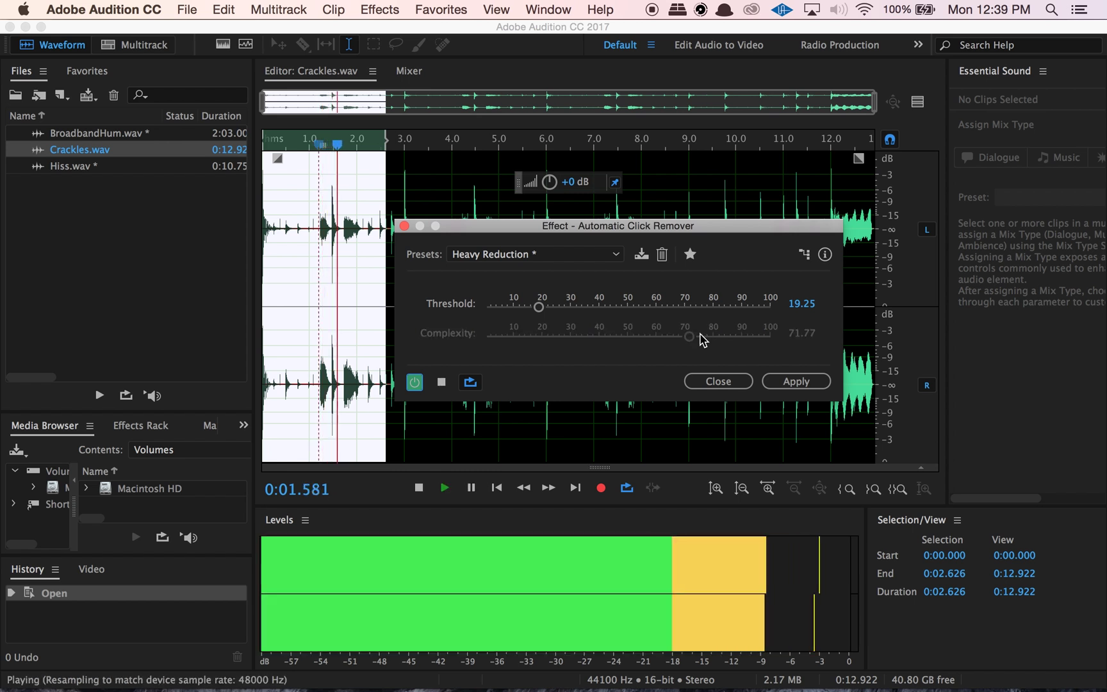
key("space")
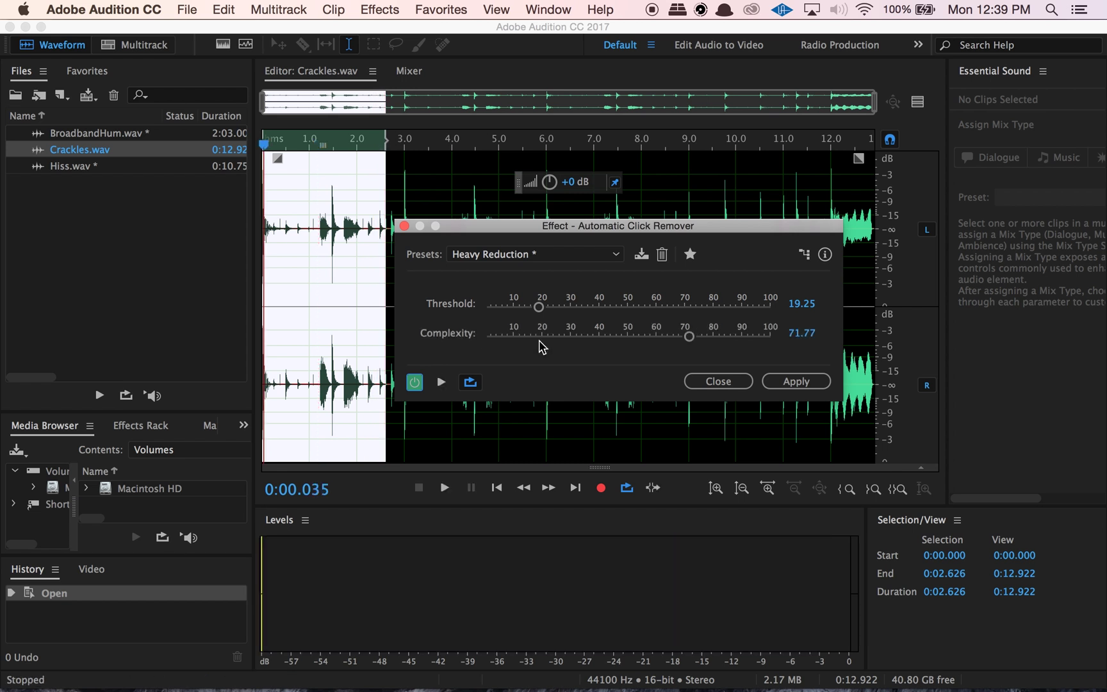
left_click(472, 383)
left_click(471, 383)
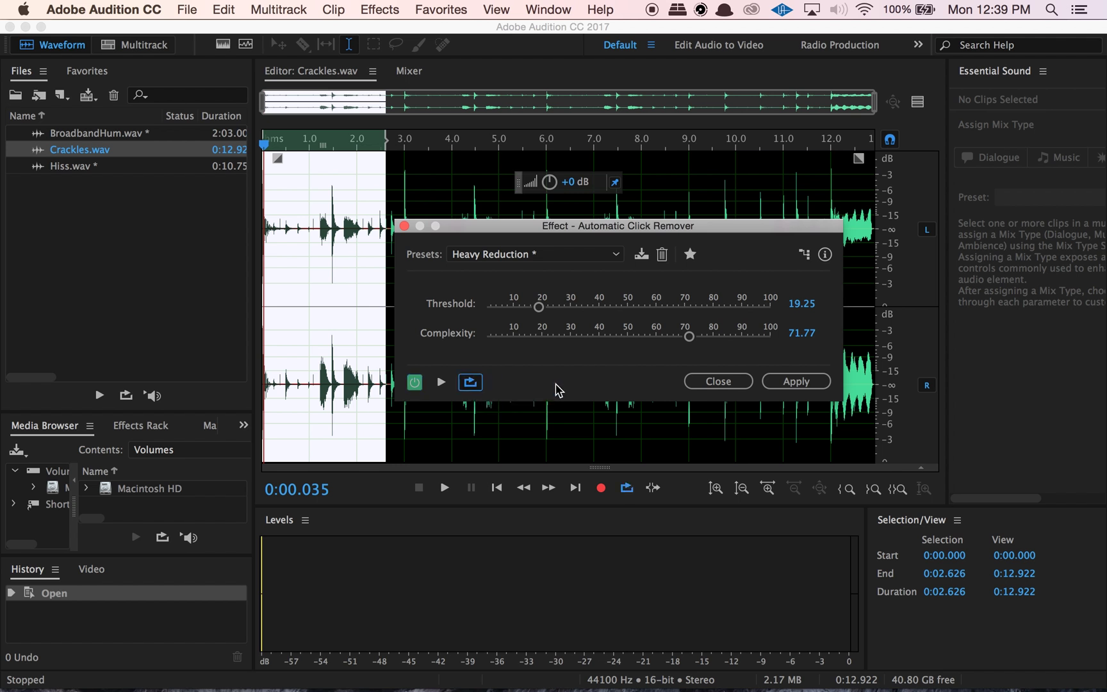
left_click(624, 488)
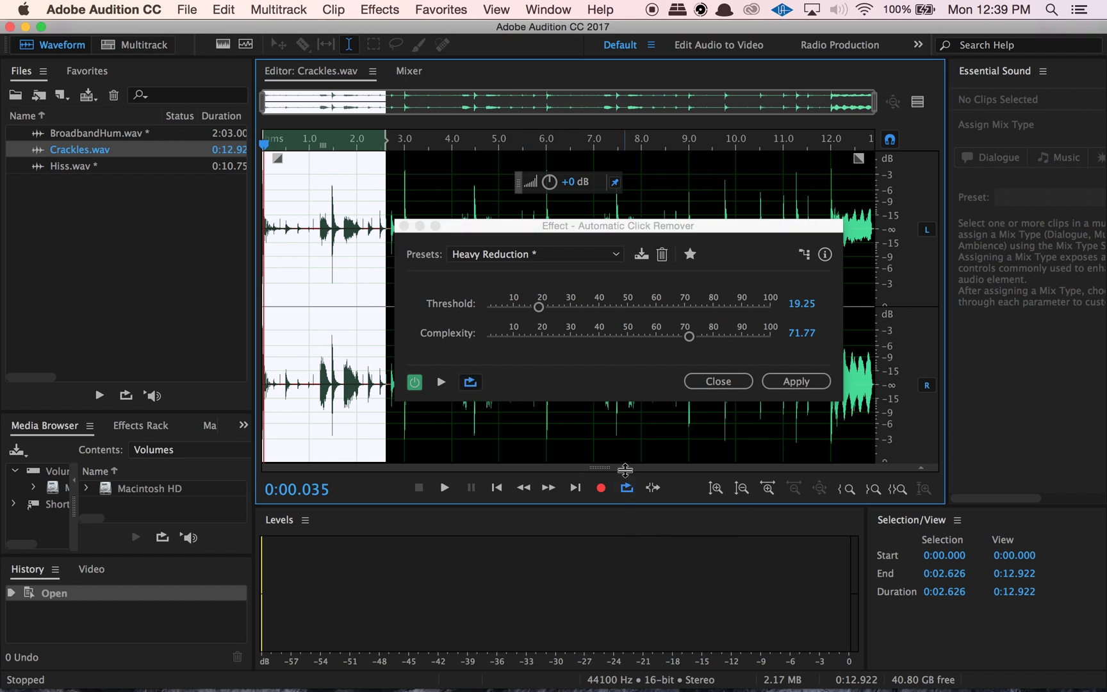
left_click(625, 488)
left_click(470, 382)
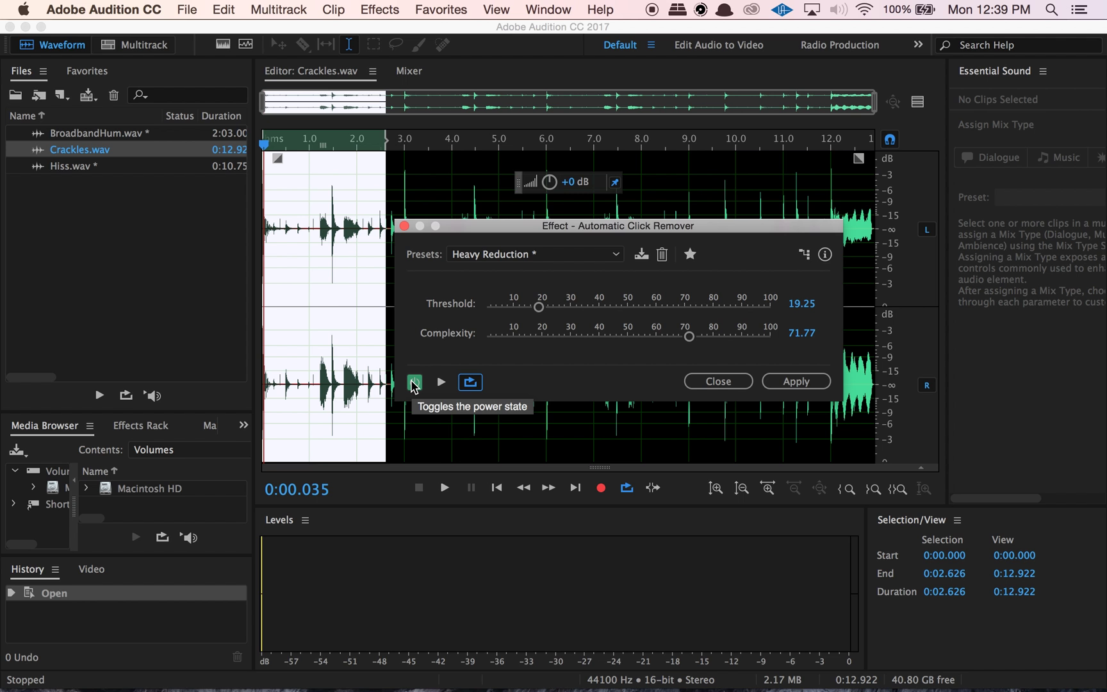
Preview the cleaned audio, comparing it with the click remover bypassed and re-enabled.
key("space")
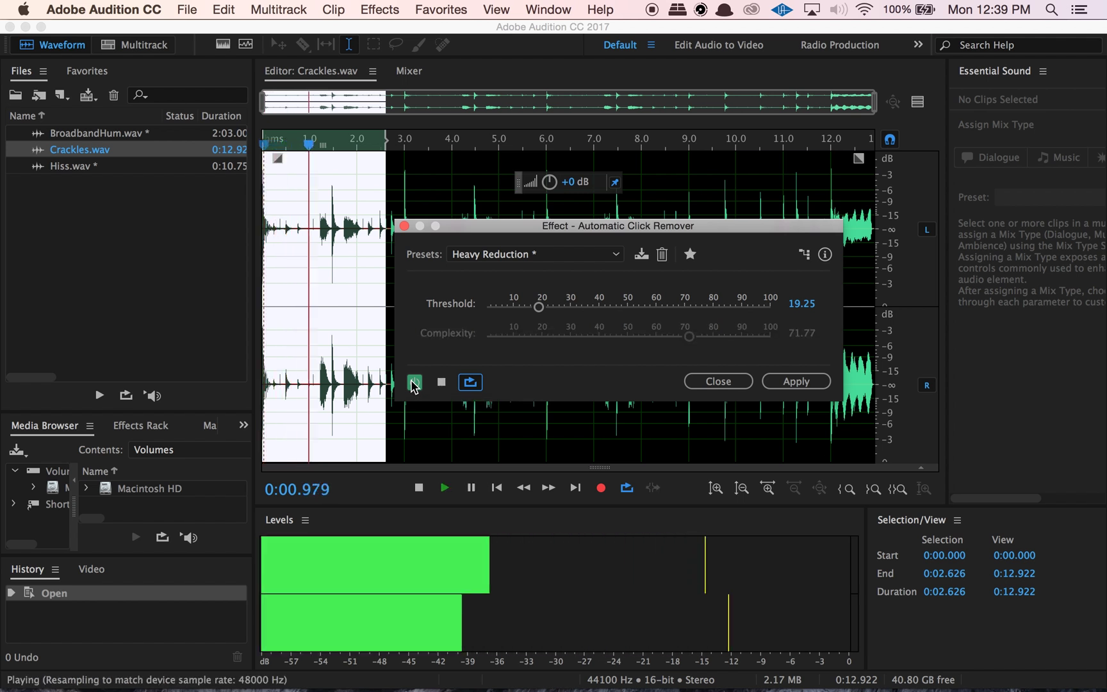
left_click(414, 382)
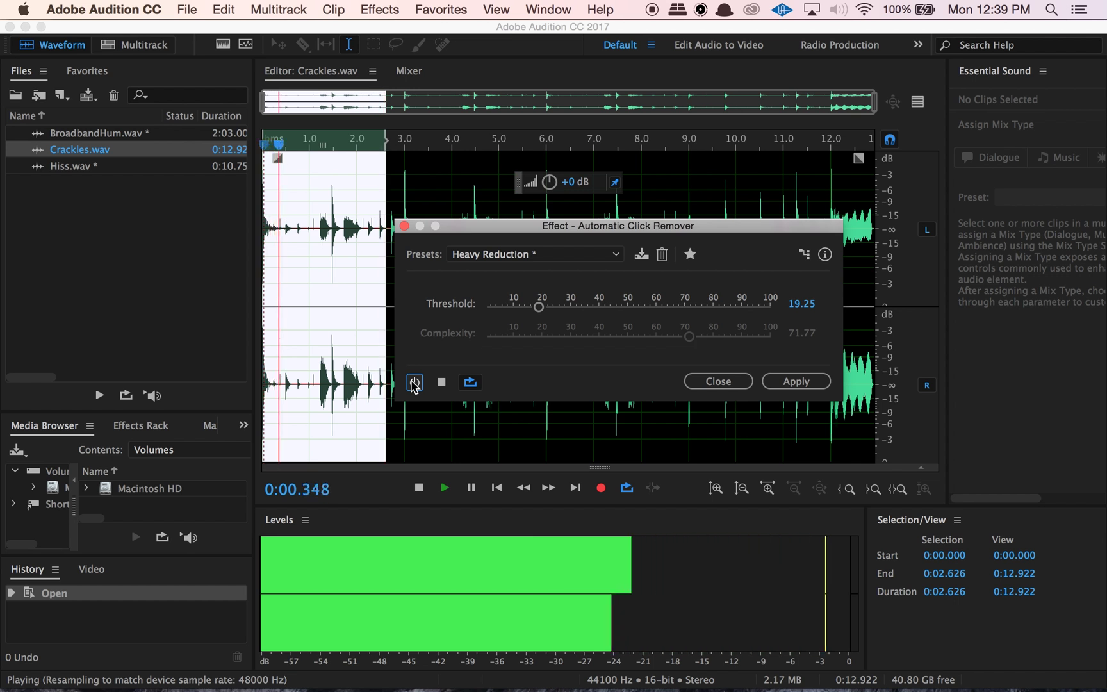
left_click(415, 382)
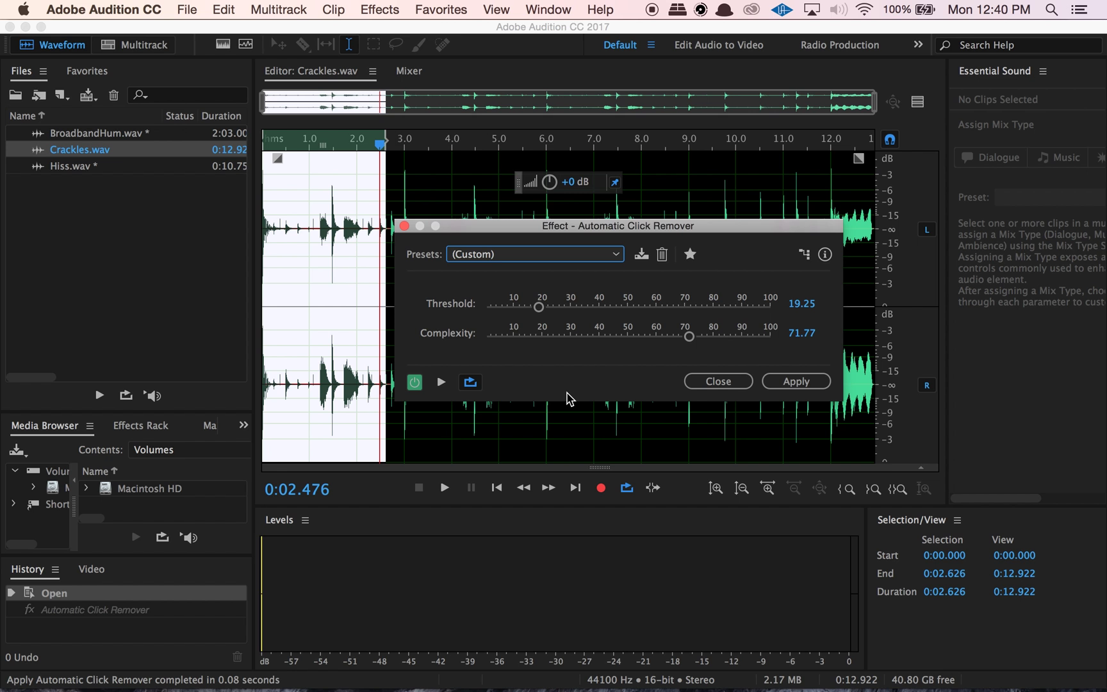
Apply click removal to all of Crackles.wav and play it back from 1 second.
key("super+a")
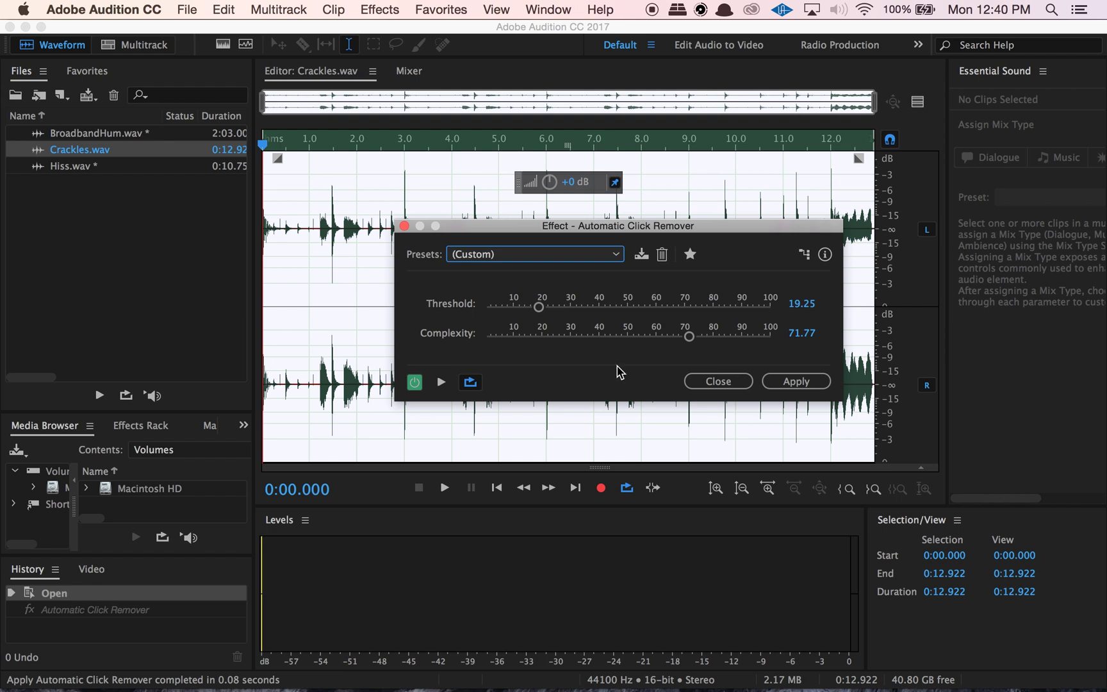
left_click(795, 381)
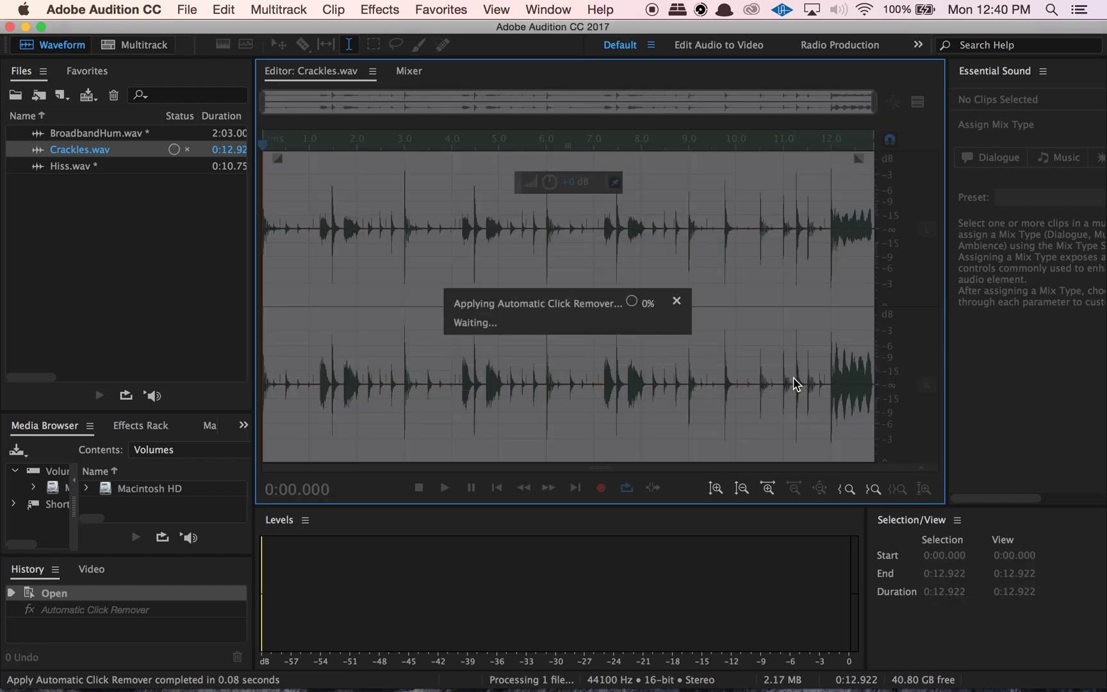
left_click(307, 207)
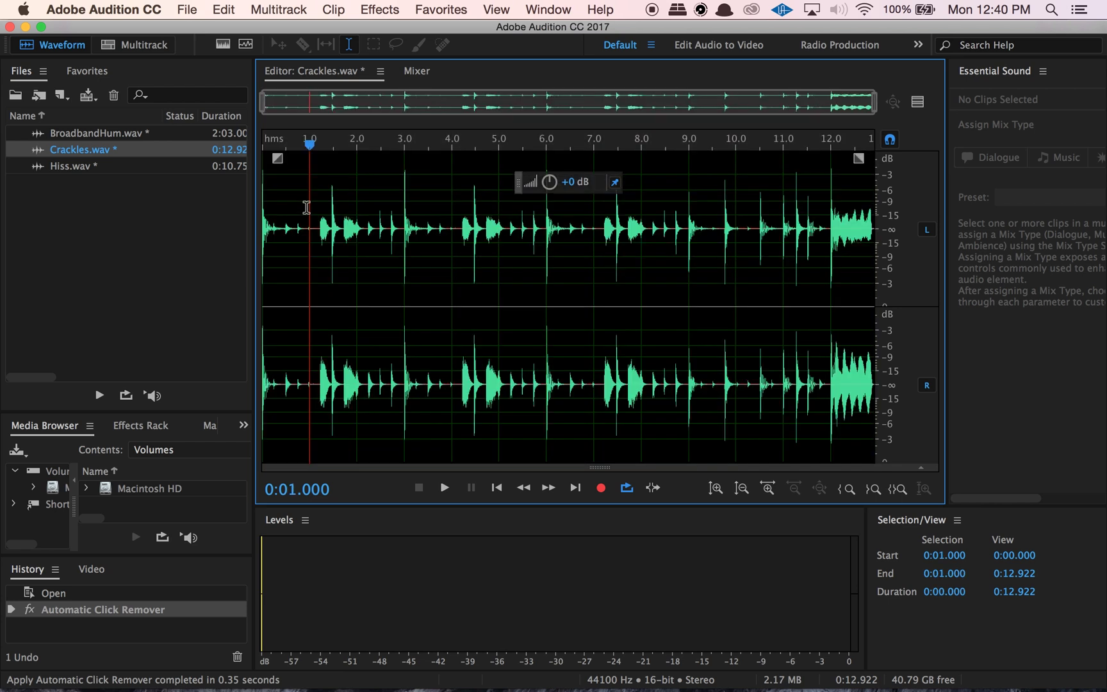
key("space")
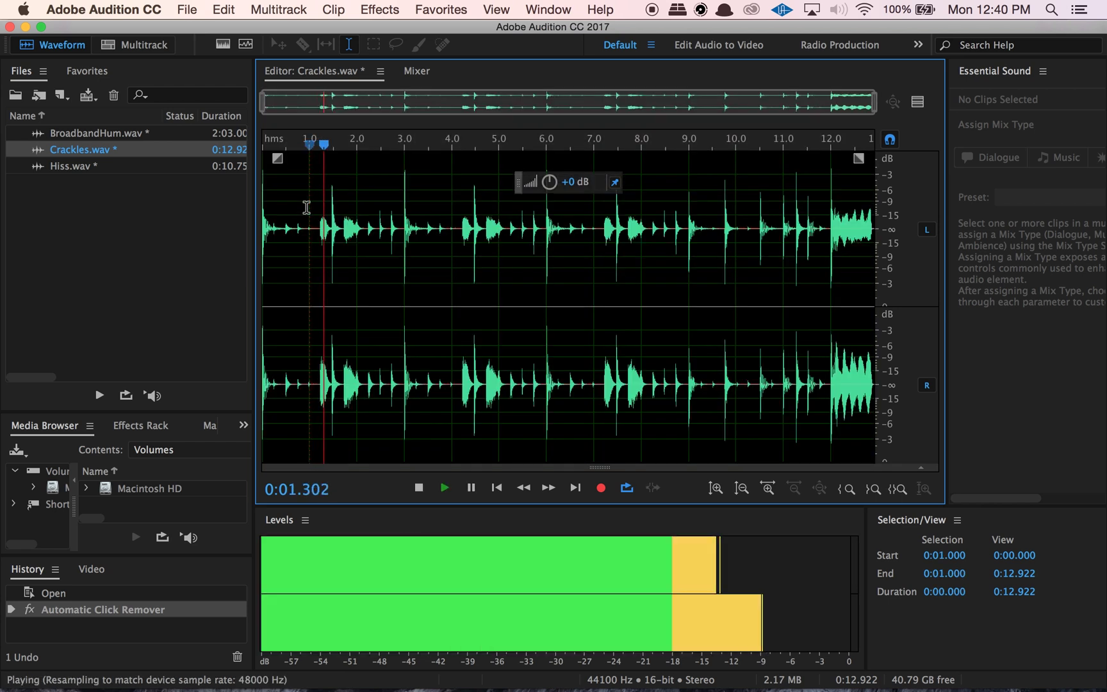
key("space")
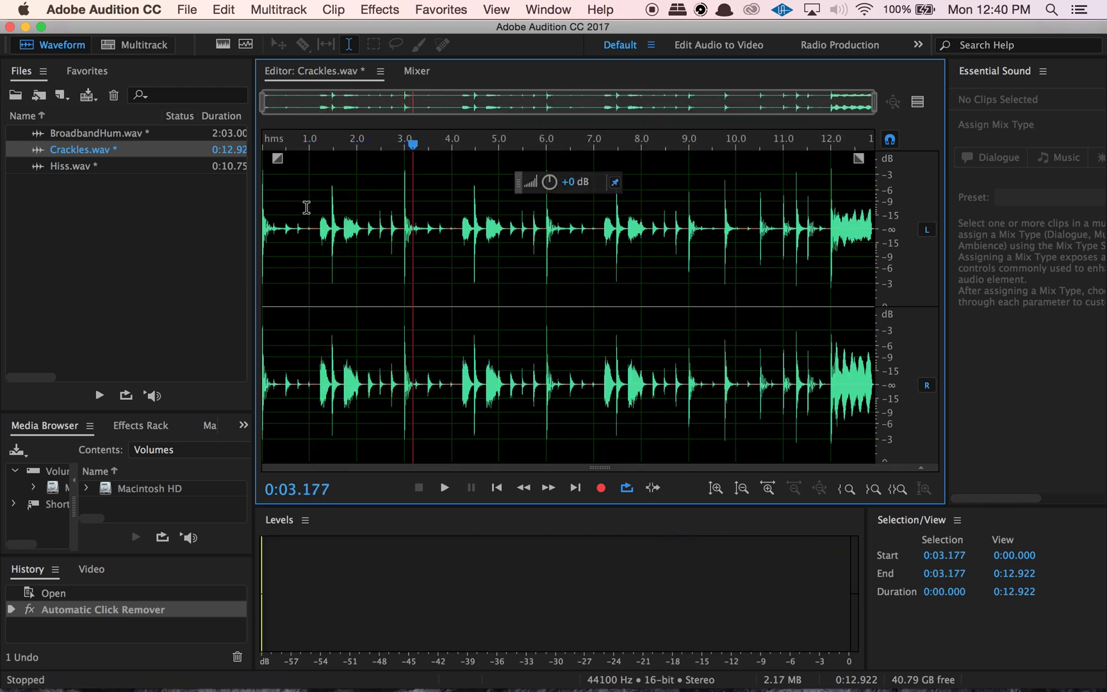
Select the whole waveform and browse Effects > Noise Reduction without choosing anything.
key("super+a")
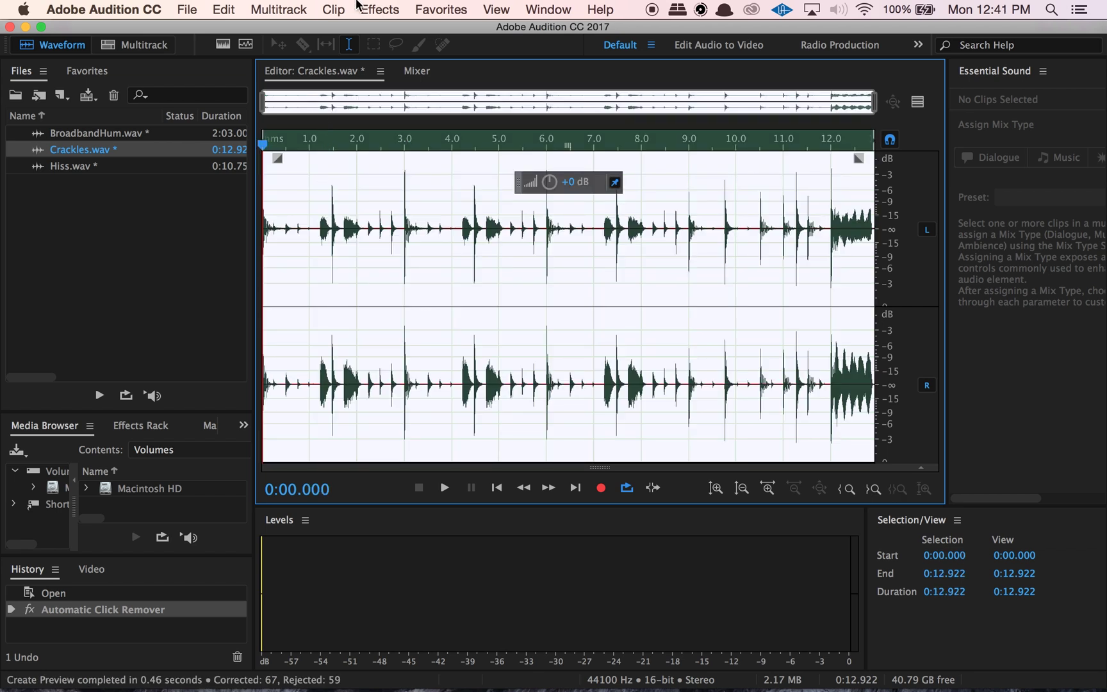
left_click(378, 9)
mouse_move(442, 299)
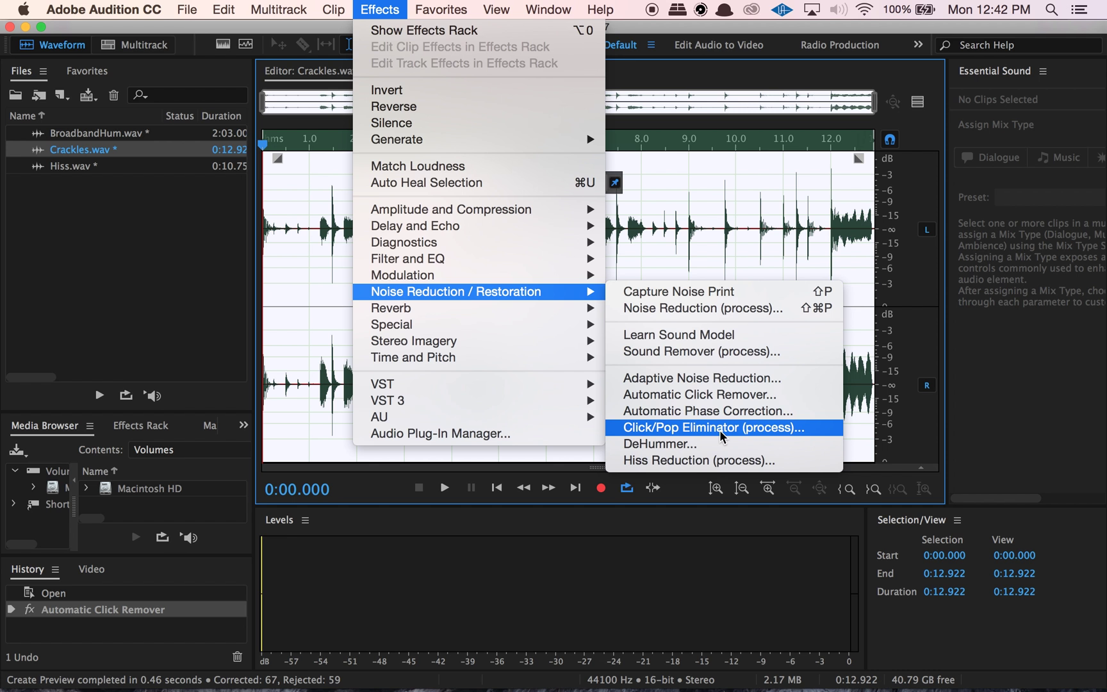
key("Escape")
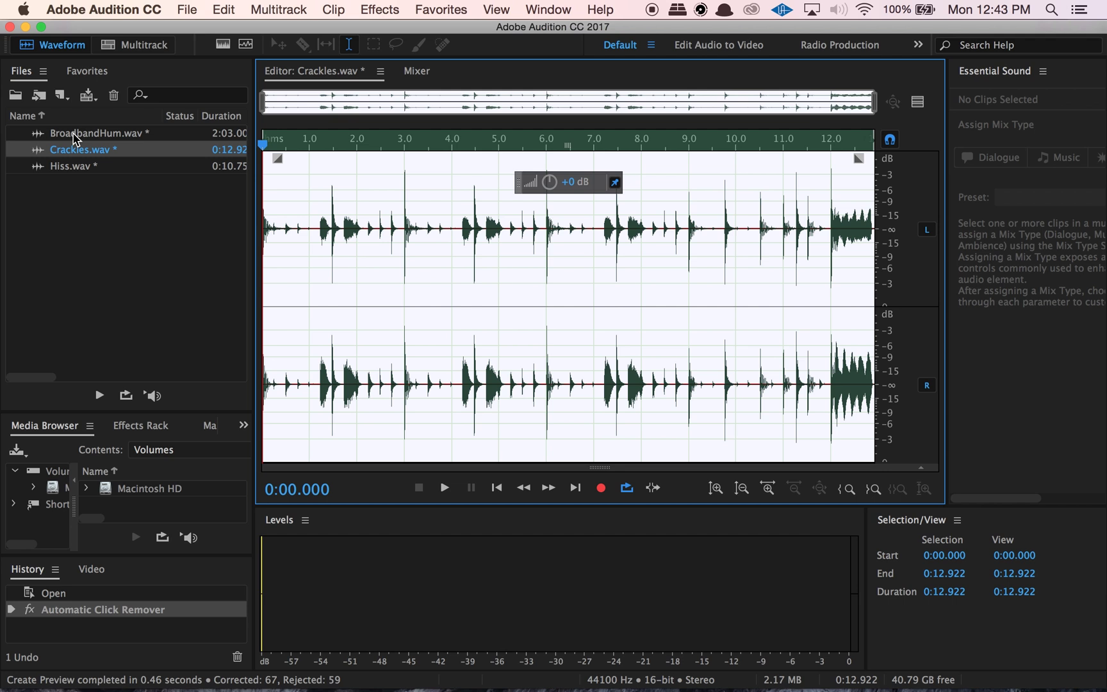
Look through the Effects menu and close it without picking an effect.
left_click(380, 9)
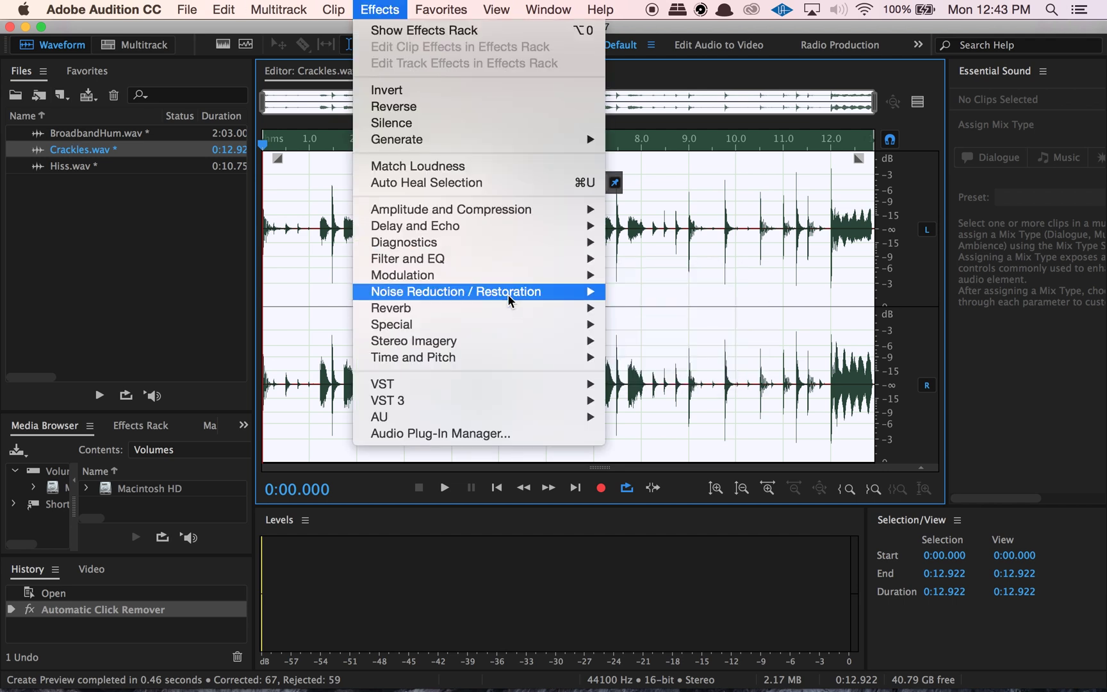
mouse_move(507, 294)
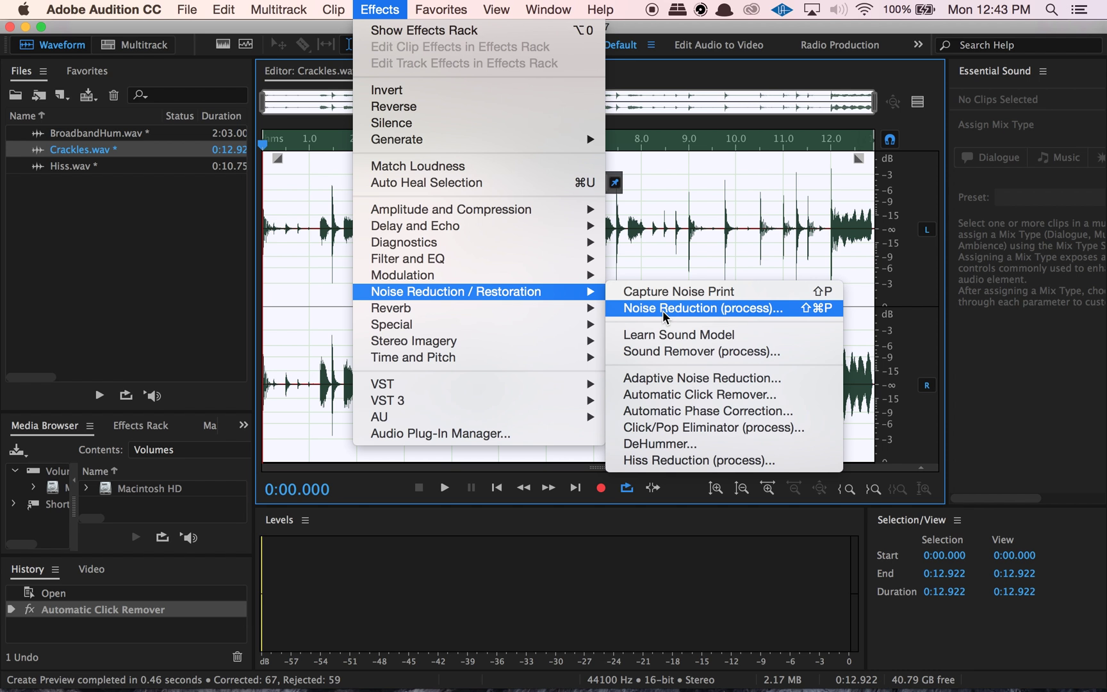
left_click(599, 470)
Import Hum.wav with Cmd+I and play its selected opening.
key("super+i")
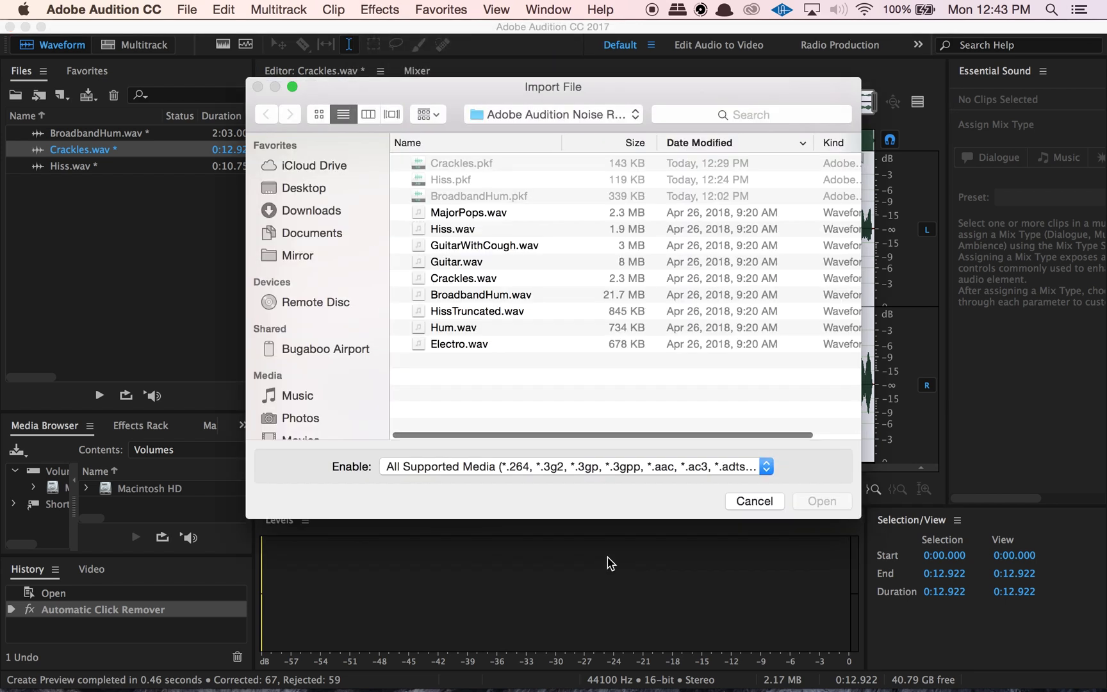
left_click(469, 328)
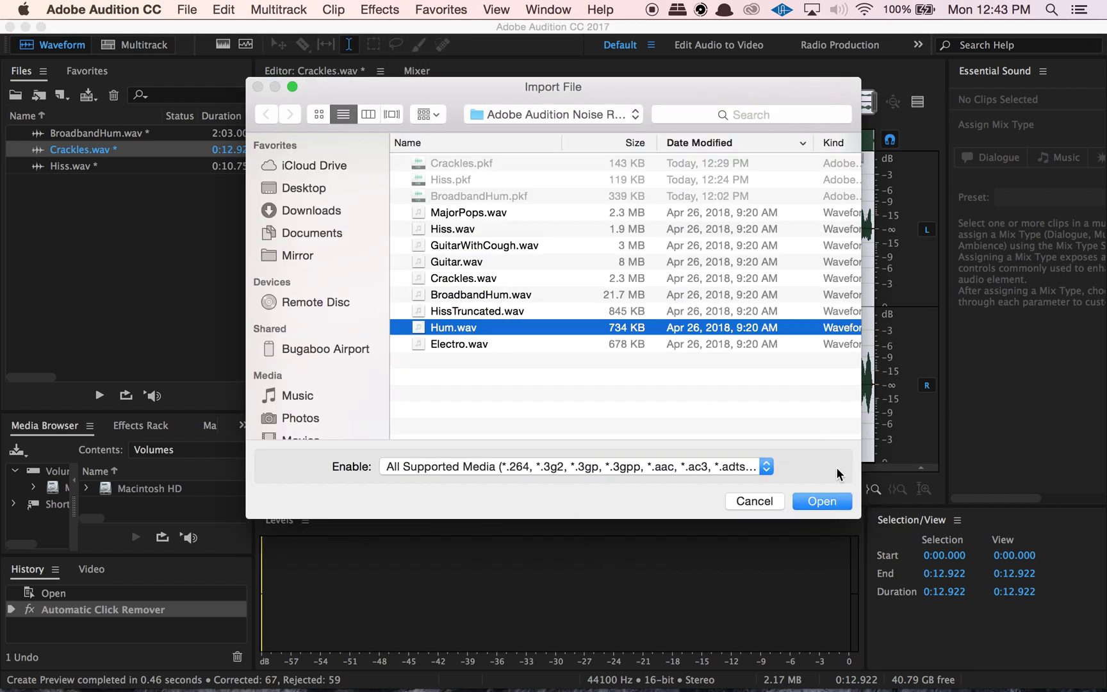
left_click(825, 501)
key("space")
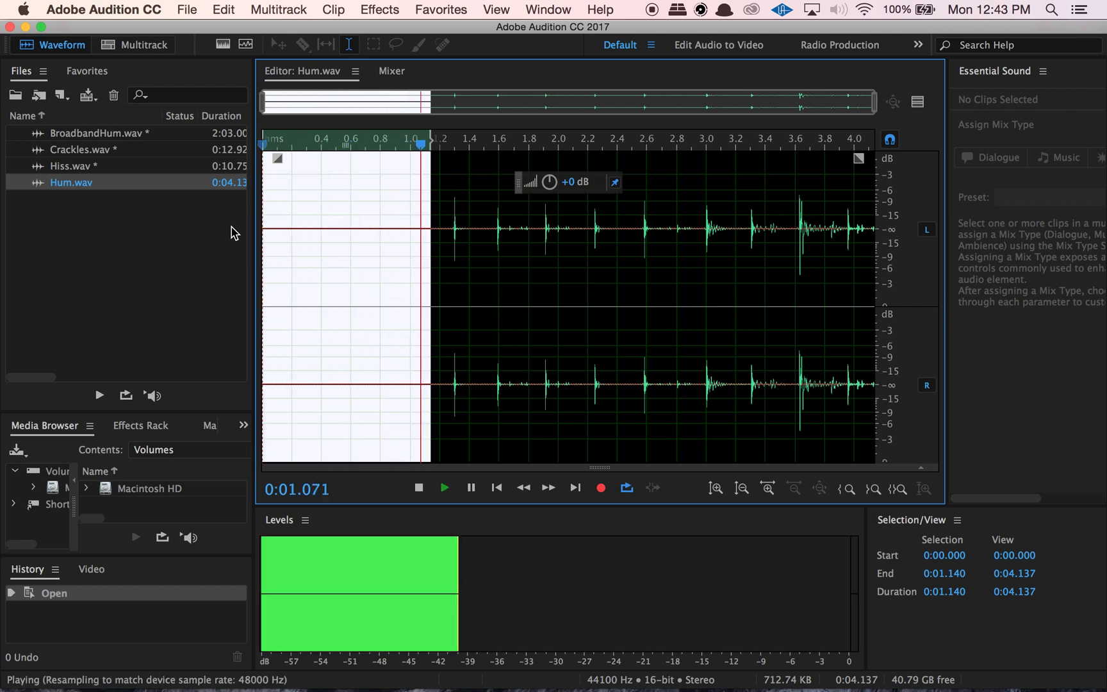
Stop playback and open Effects > Noise Reduction / Restoration > DeHummer for Hum.wav.
key("space")
left_click(380, 9)
mouse_move(576, 292)
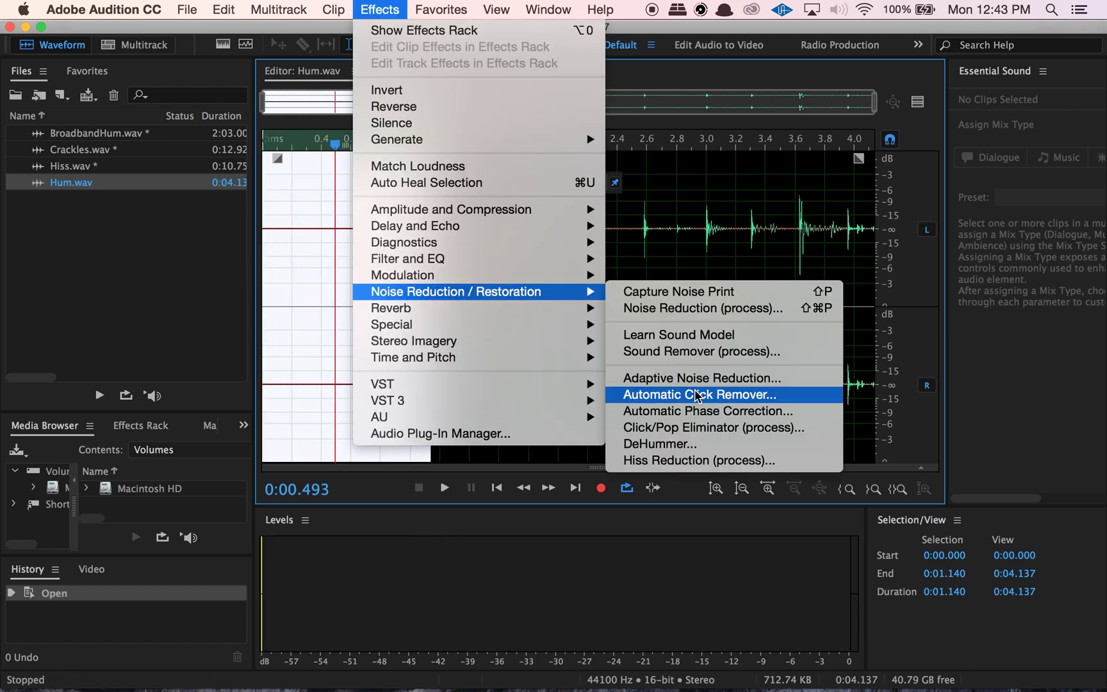
left_click(693, 449)
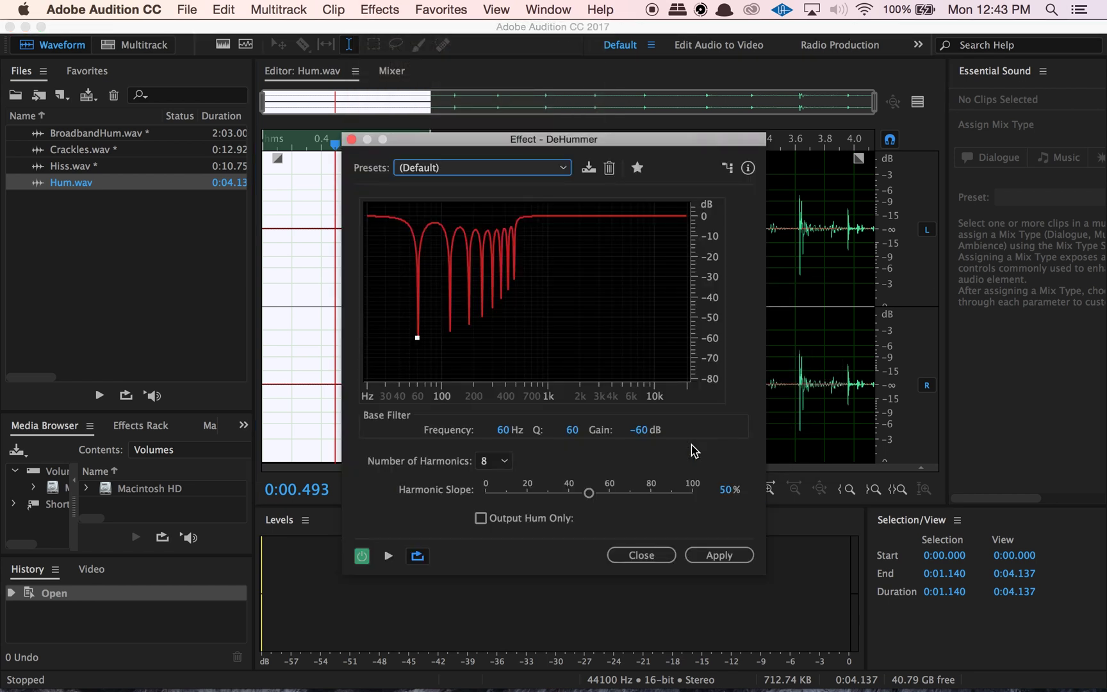
Move the DeHummer dialog off the waveform and preview the 60 Hz, 8-harmonic default, stopping at 0.6 s.
left_click_drag(554, 139, 723, 183)
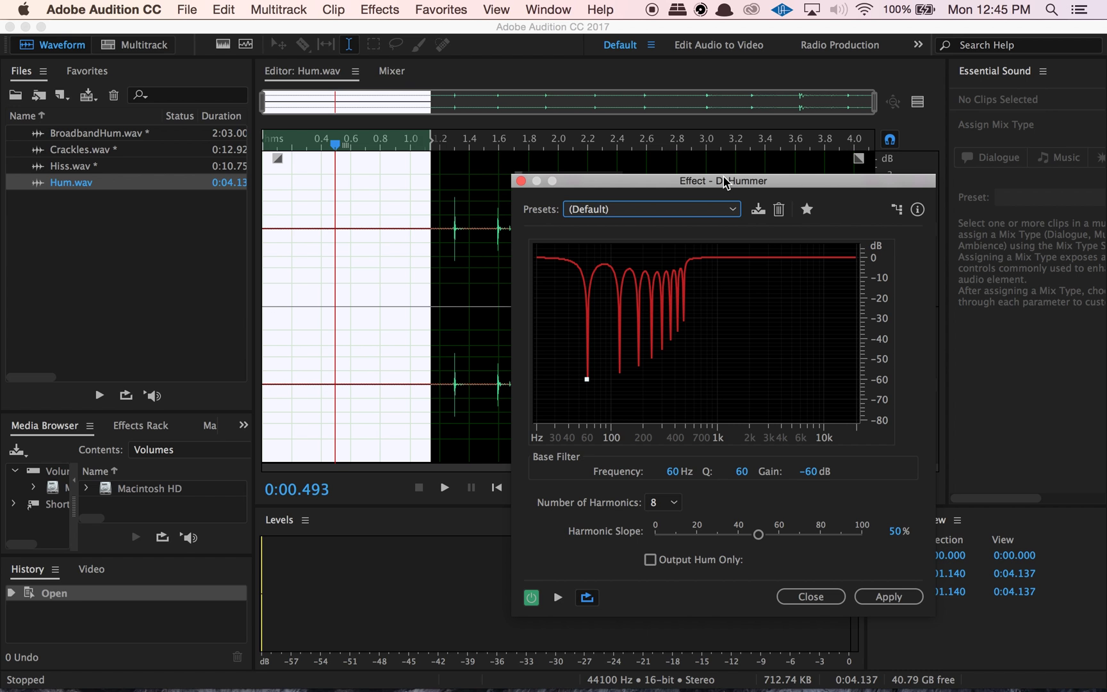
key("space")
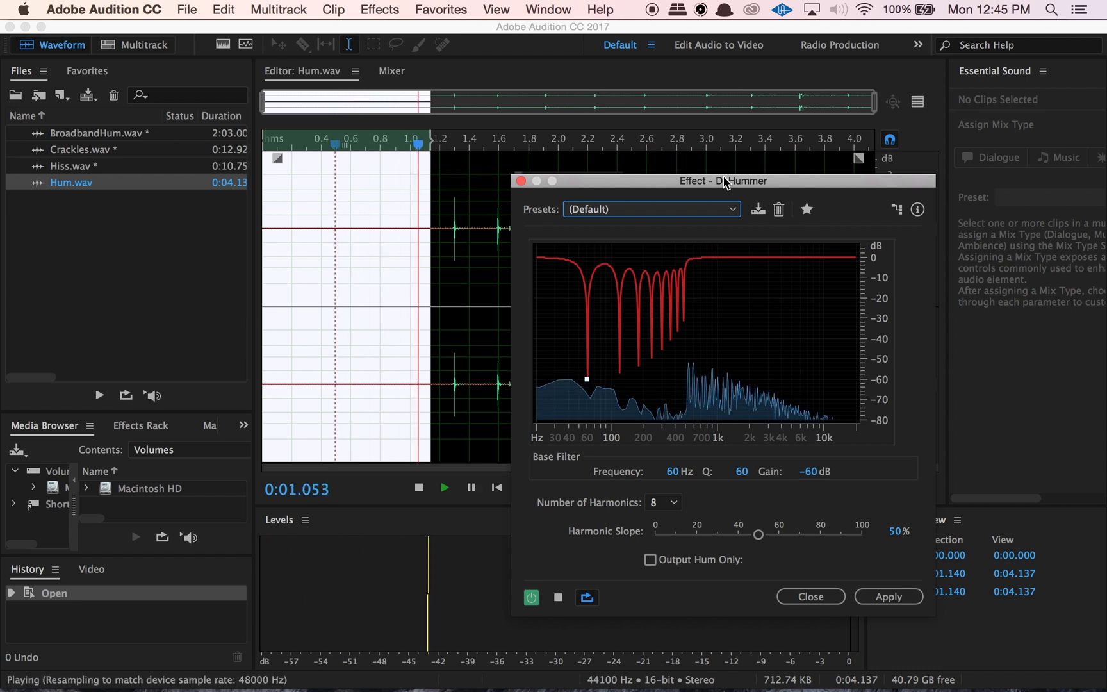
left_click(351, 289)
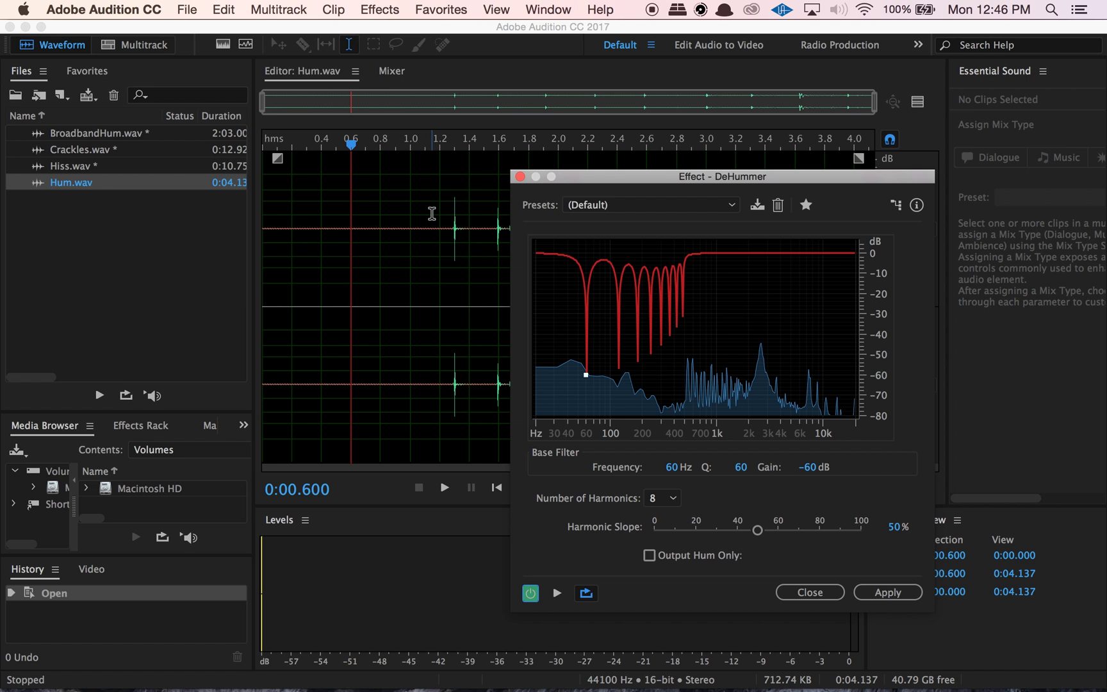
Preview the DeHummer on the first 1.14 seconds, then on 0.8–3.8 seconds.
left_click_drag(431, 213, 222, 227)
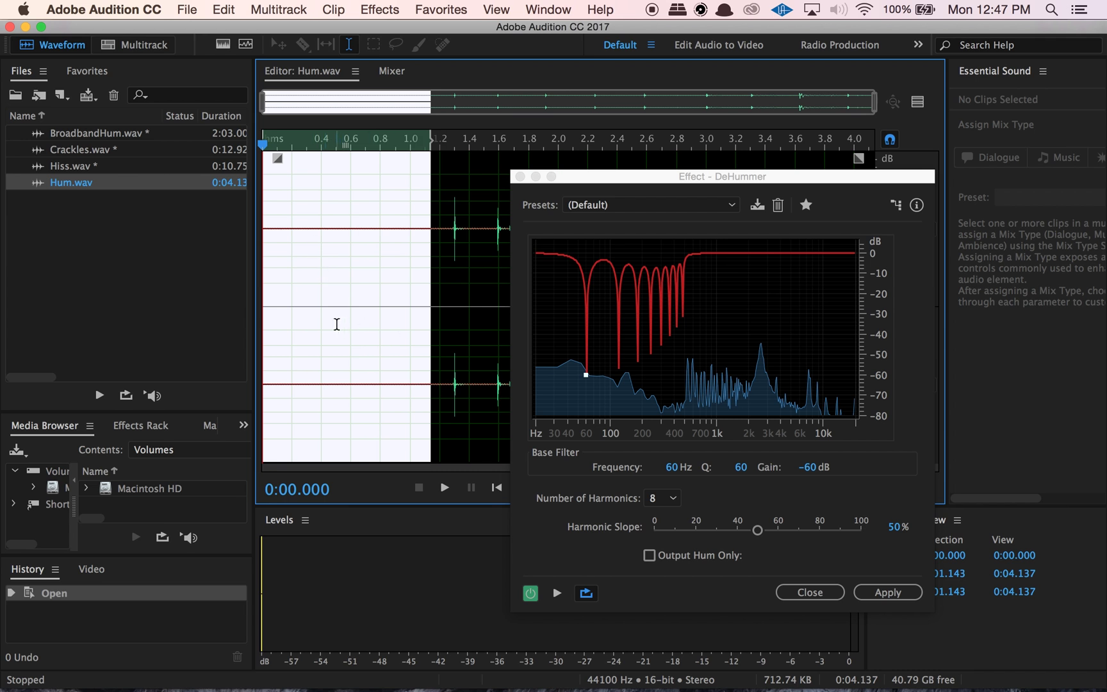
key("space")
key("space")
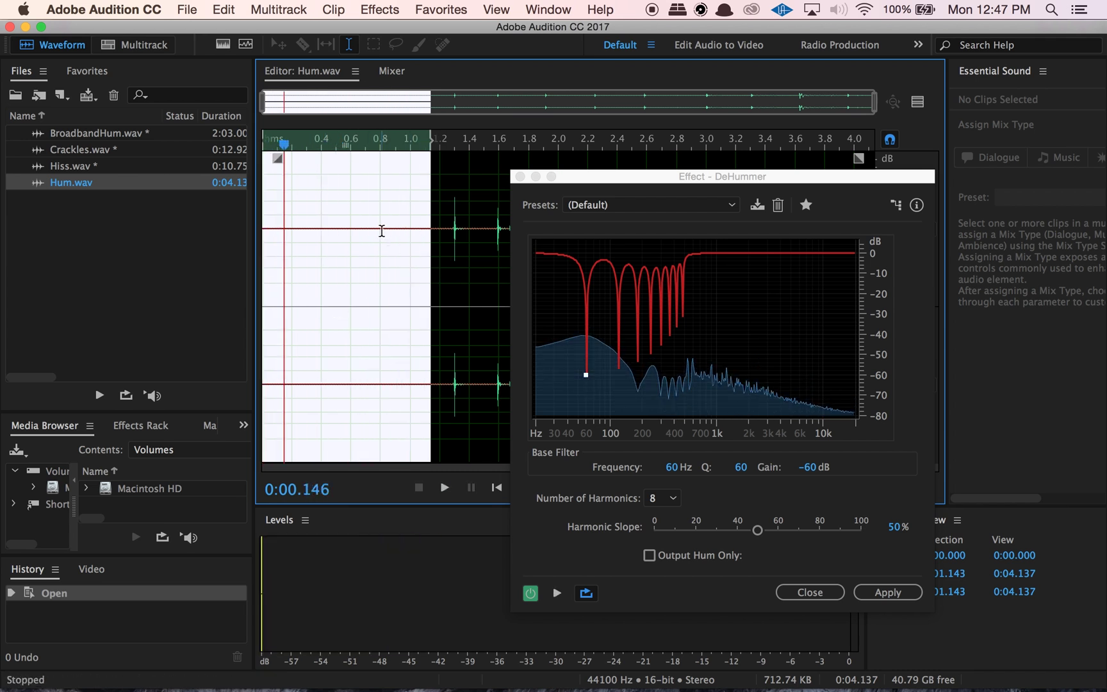
left_click_drag(380, 230, 388, 232)
left_click_drag(456, 243, 824, 241)
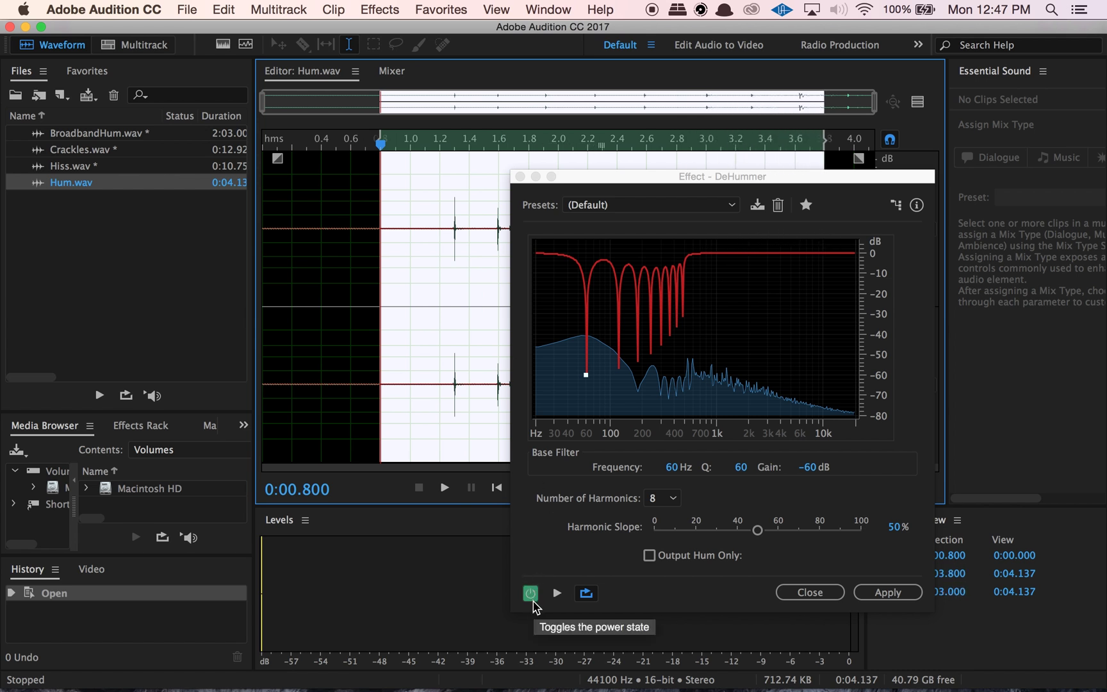
key("space")
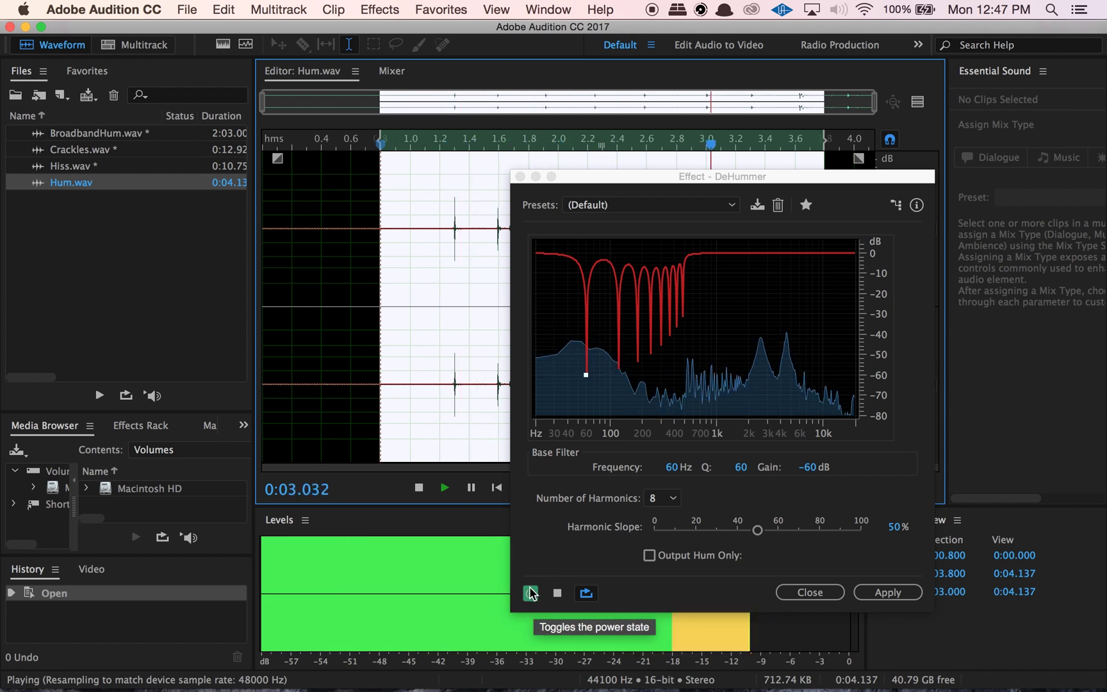
Compare with the DeHummer bypassed and on, then reselect 0.8 to about 3.5 seconds.
left_click(530, 593)
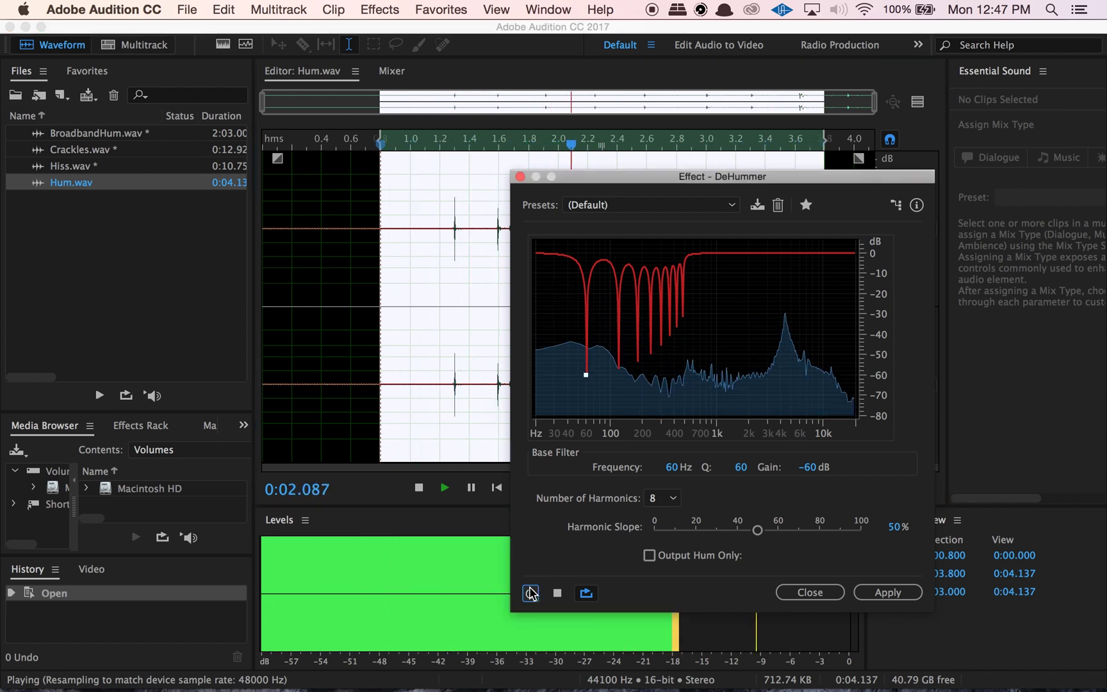
left_click(530, 592)
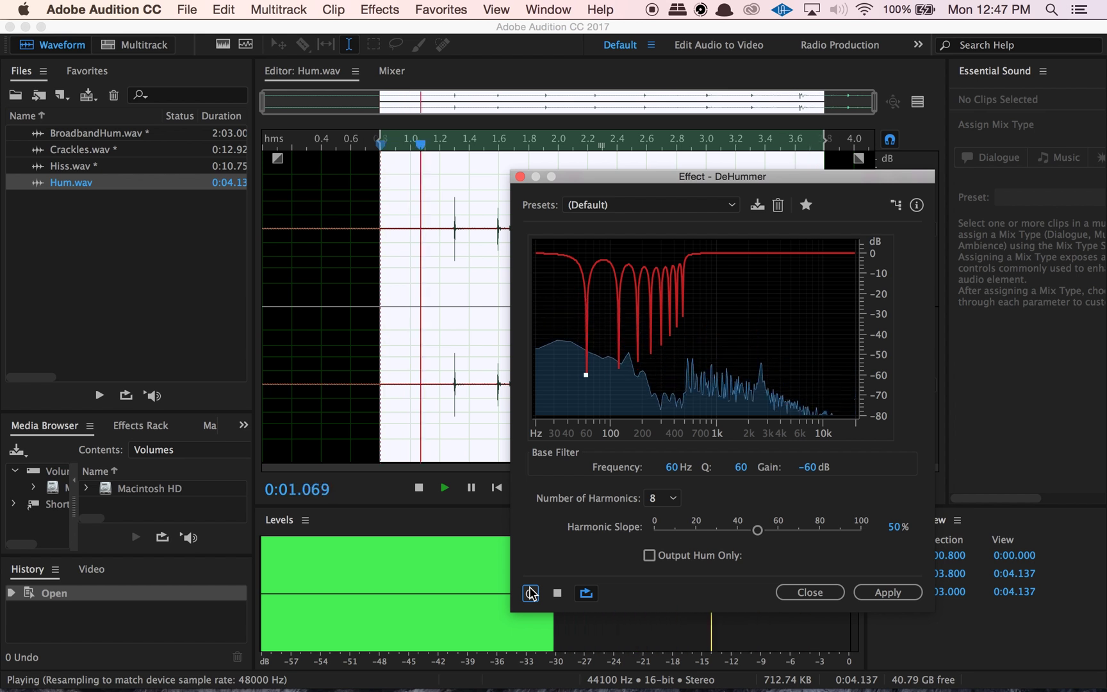
left_click(393, 217)
left_click(351, 218)
left_click_drag(381, 218, 398, 218)
left_click_drag(468, 229, 788, 221)
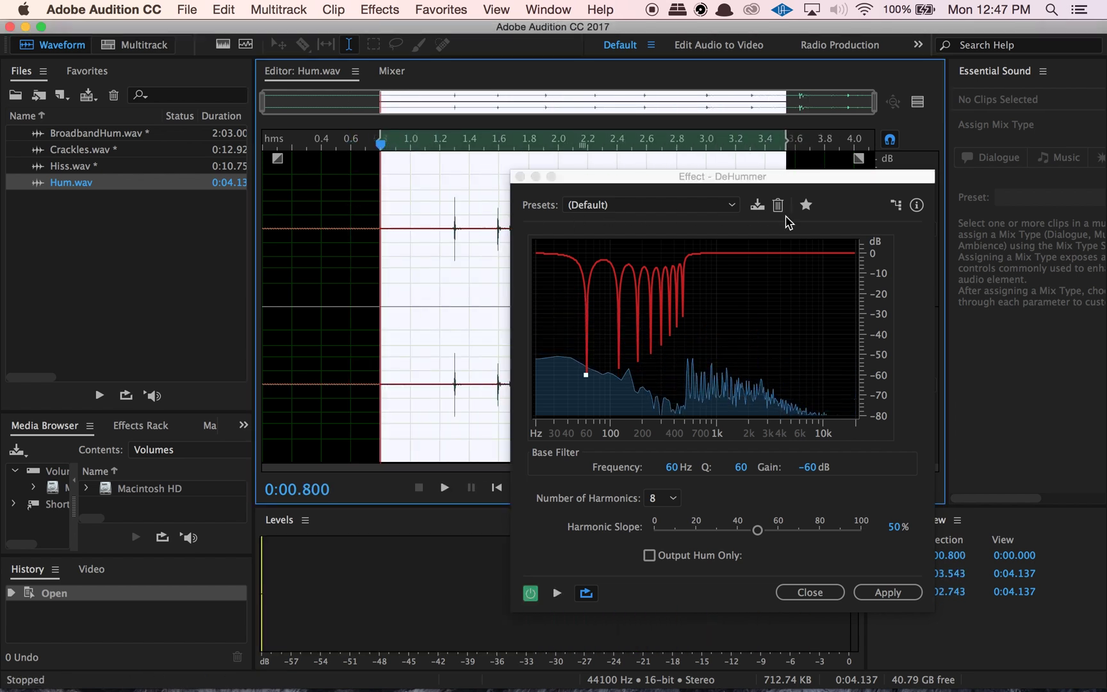
Lower the DeHummer's Number of Harmonics from 8 to 4, then to 3.
left_click(673, 500)
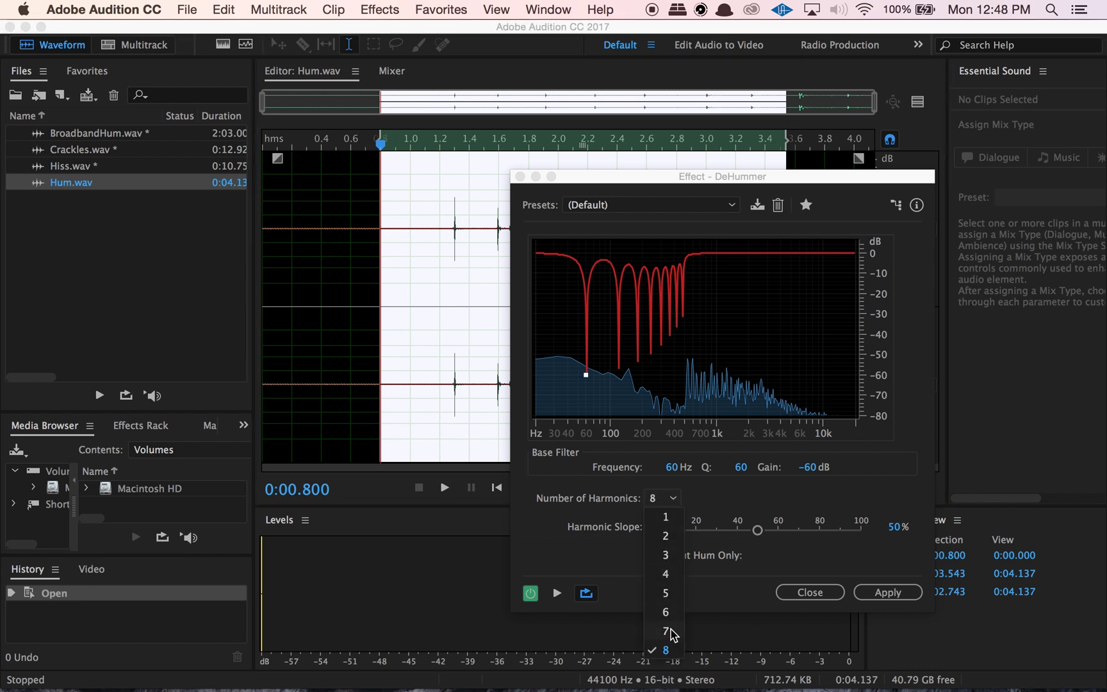
left_click(668, 574)
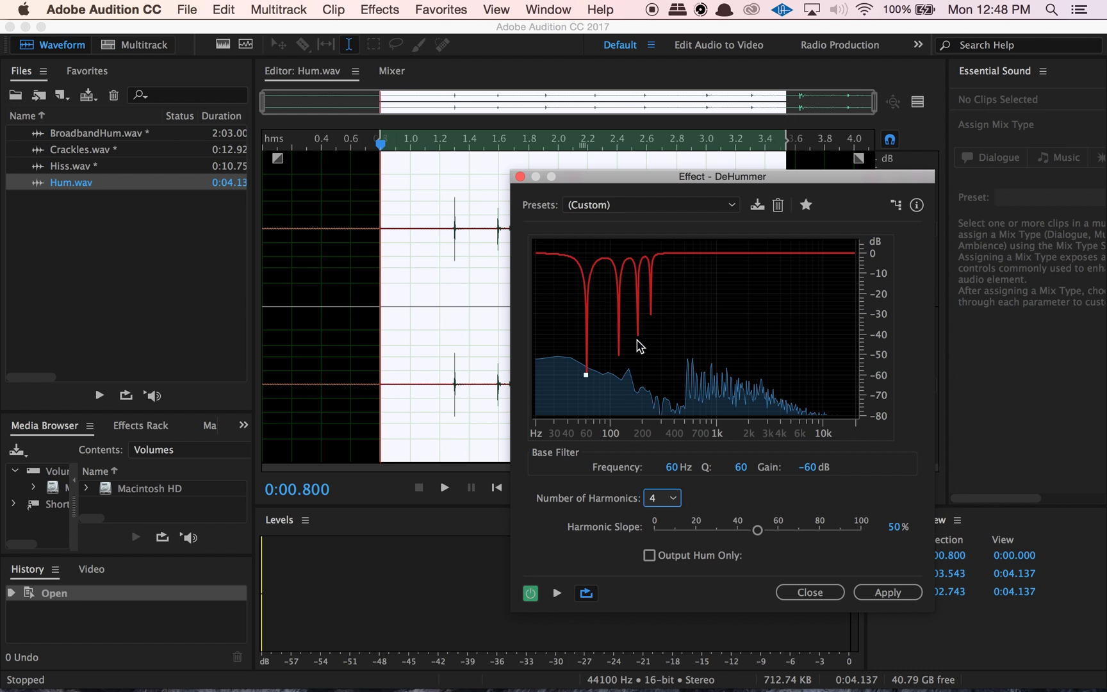
left_click(662, 497)
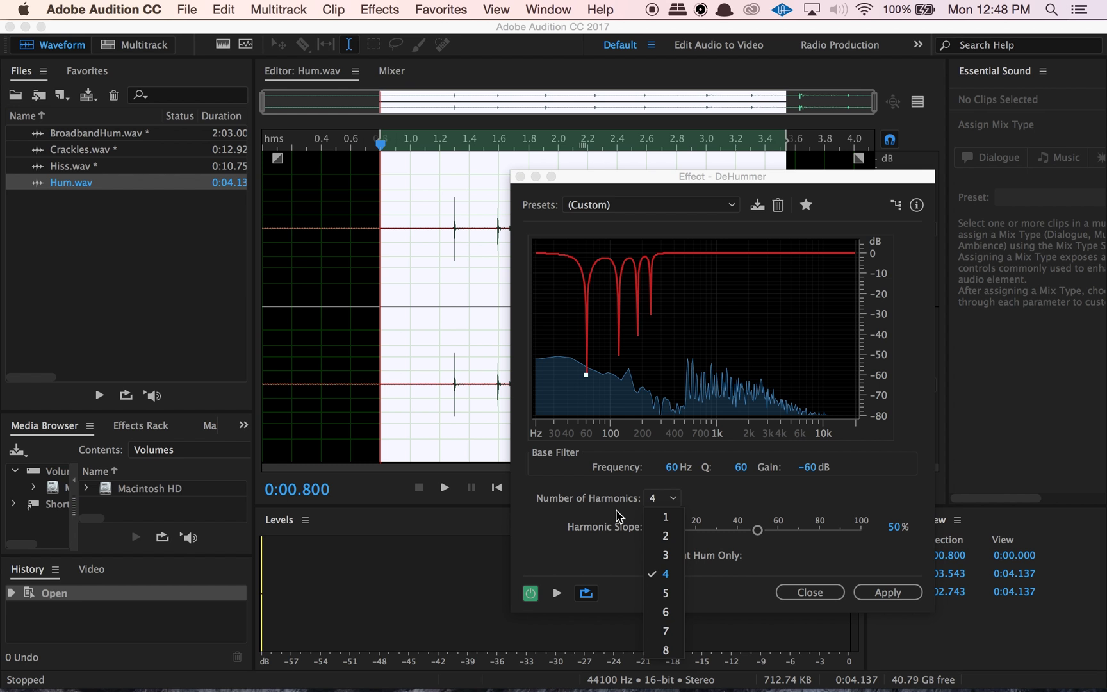
left_click(669, 556)
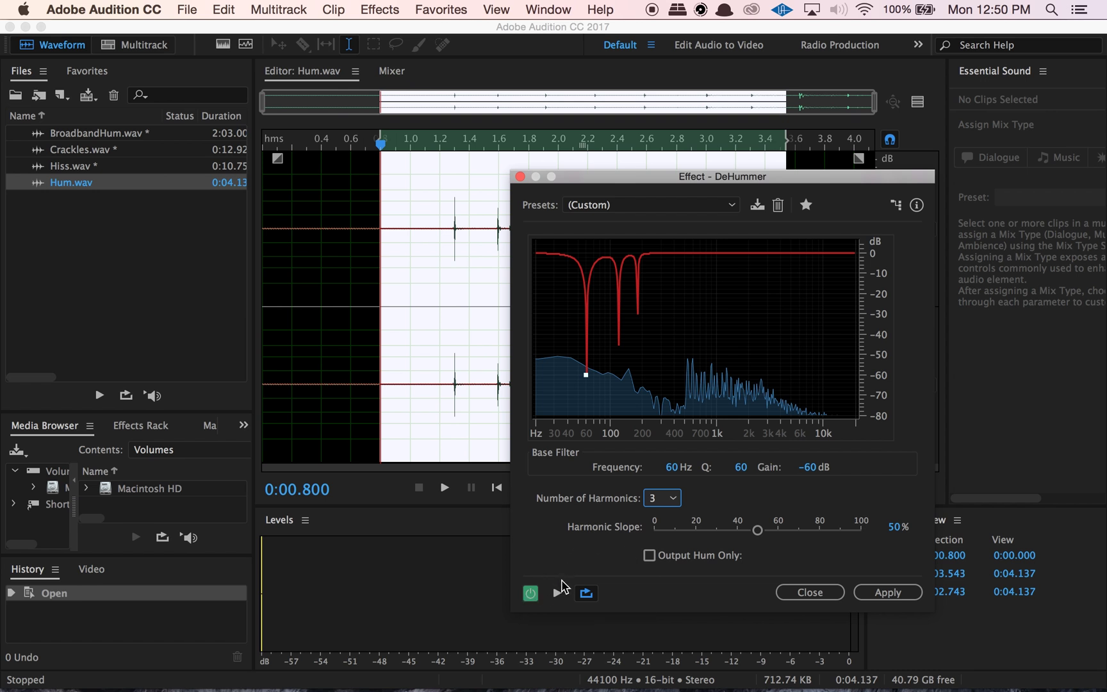
Select all of Hum.wav and apply the DeHummer at 60 Hz with 3 harmonics.
left_click(412, 251)
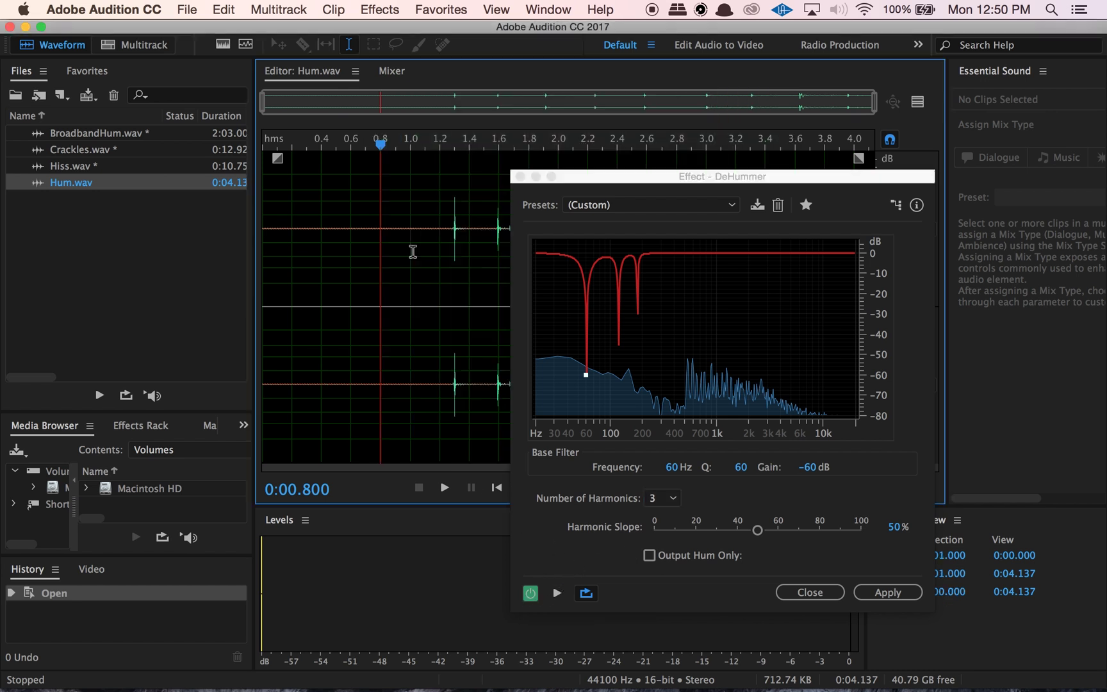
double_click(412, 252)
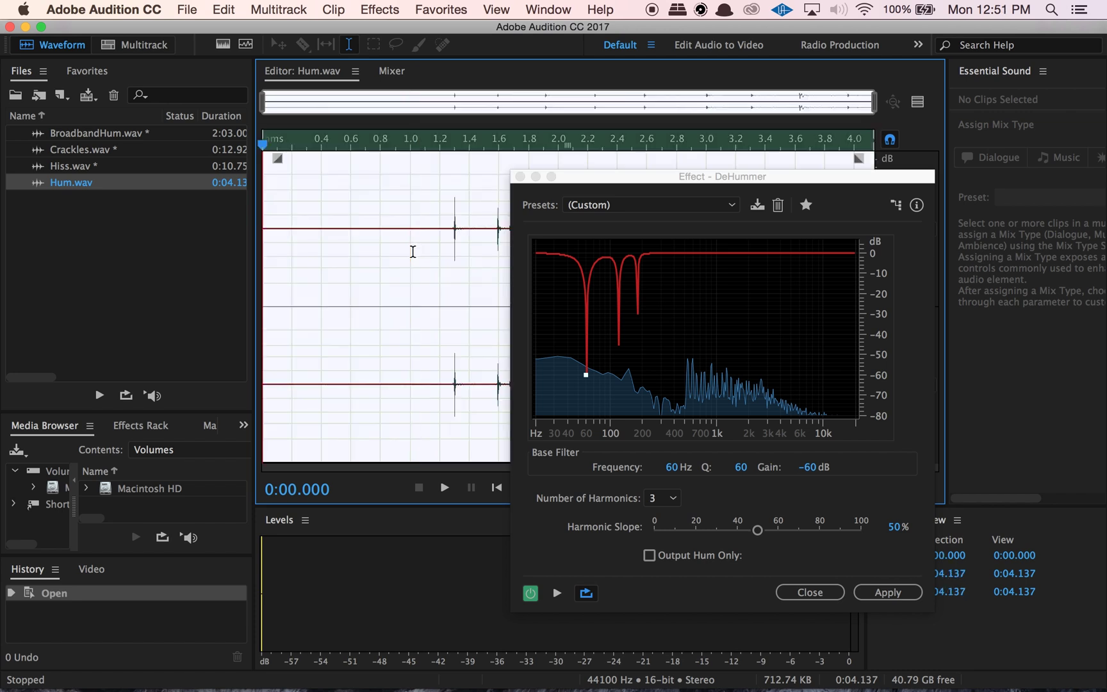
left_click(879, 589)
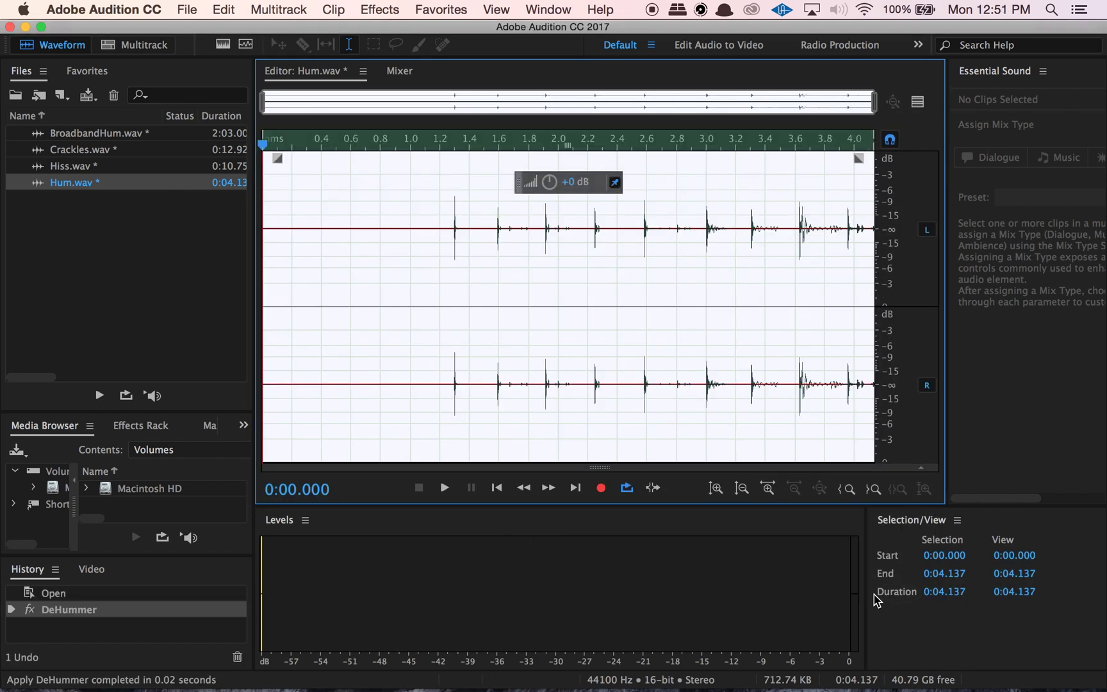